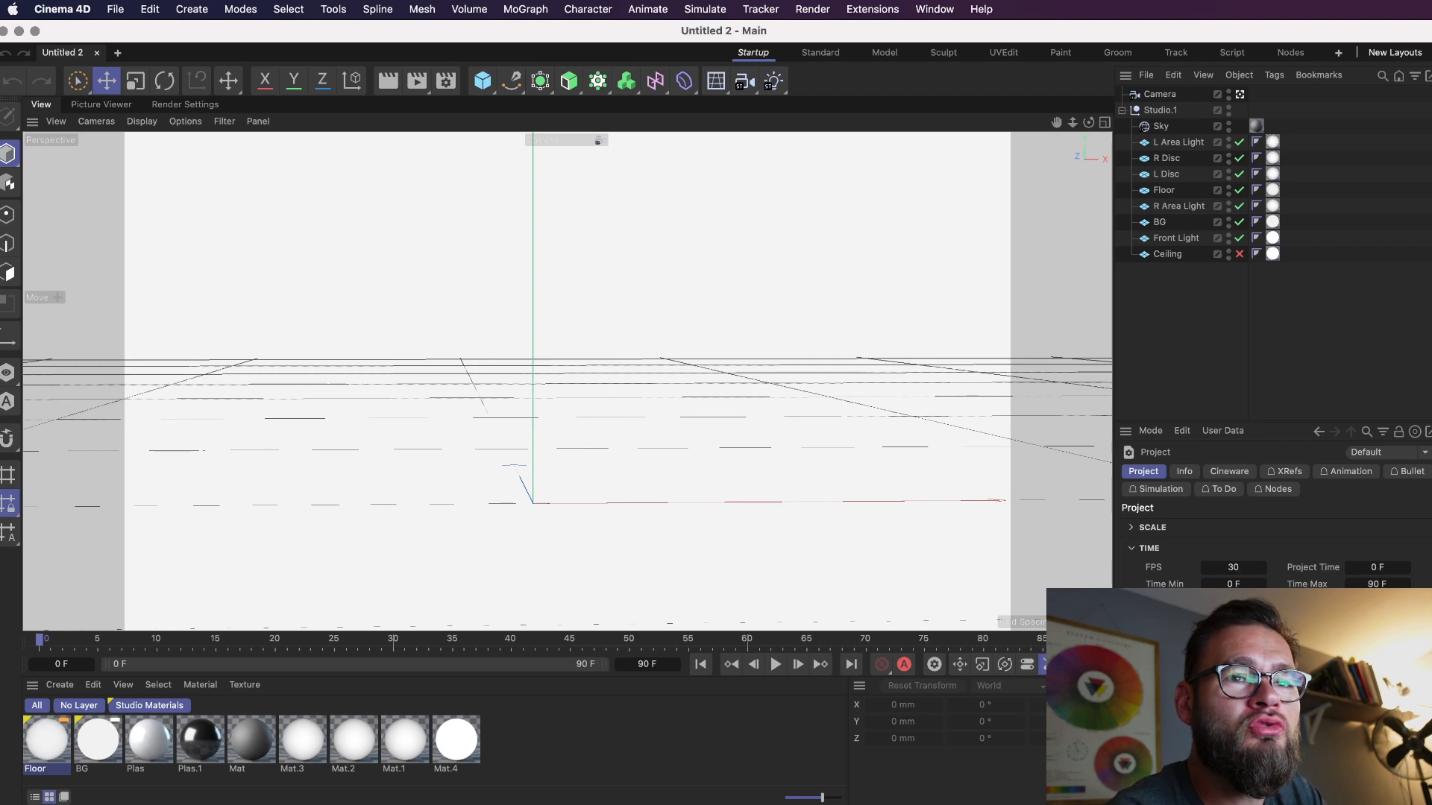
Review all scene objects and studio materials, and check the material tags of L Area Light and R Disc
key(super+Tab)
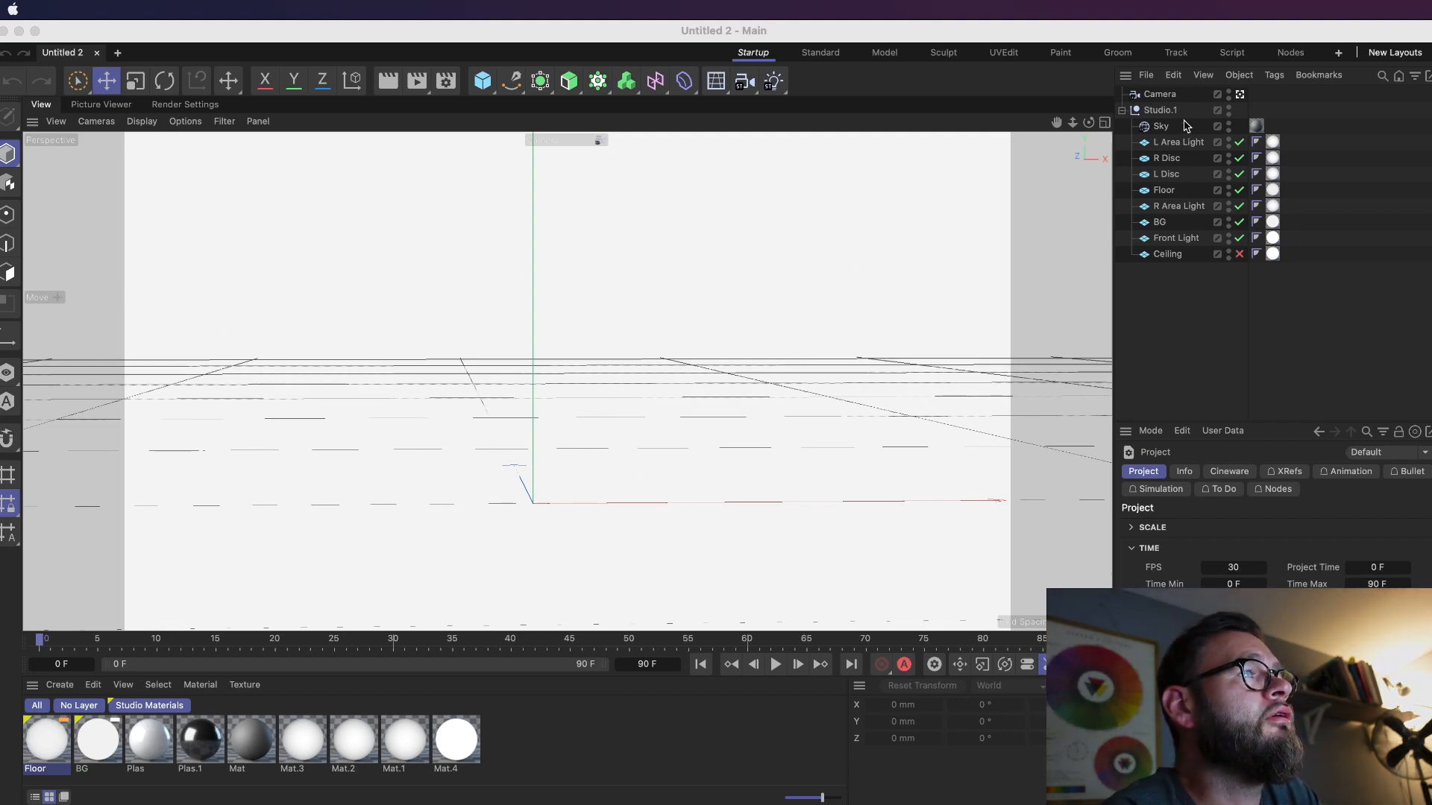
drag(1205, 373, 1152, 94)
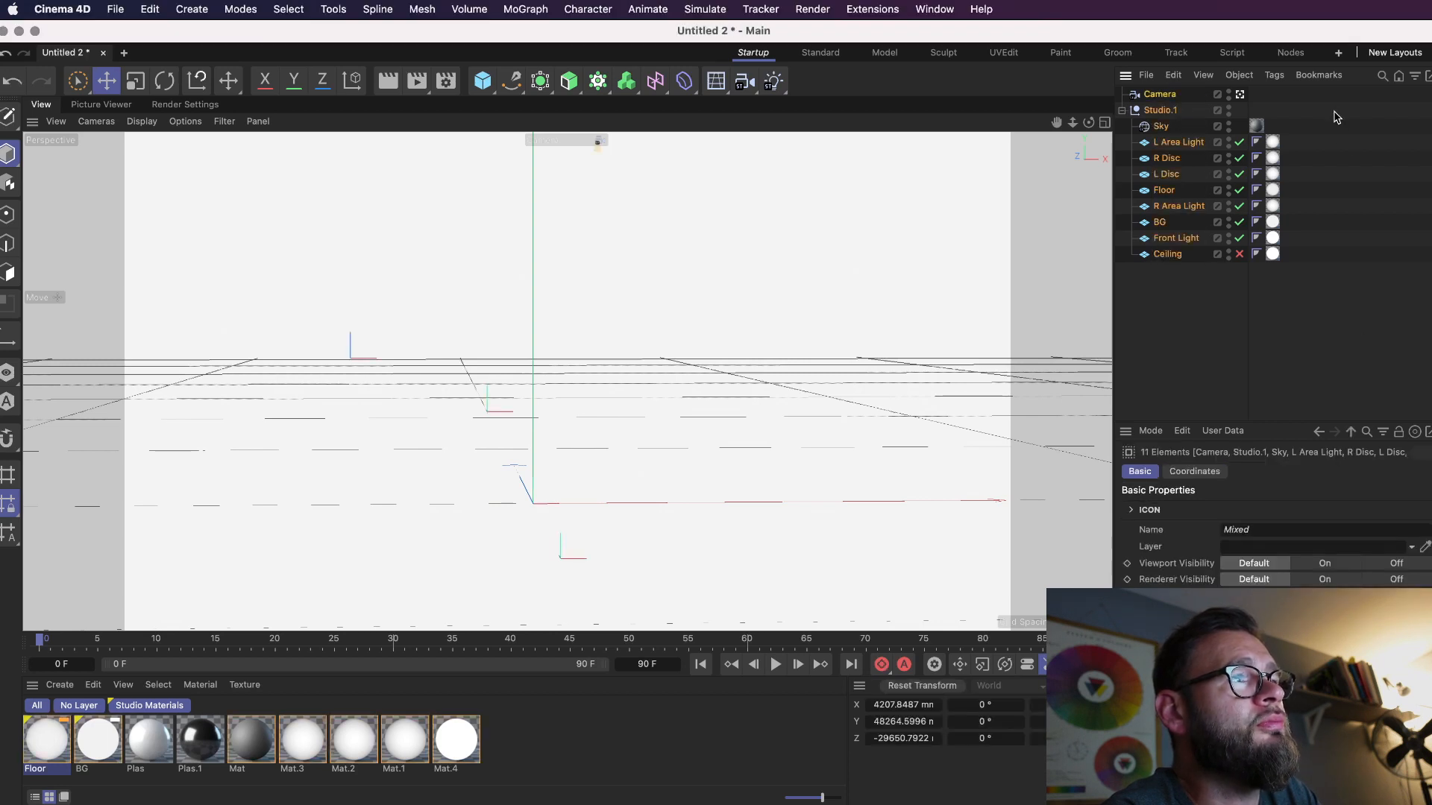
click(1241, 369)
drag(615, 756, 48, 734)
click(510, 765)
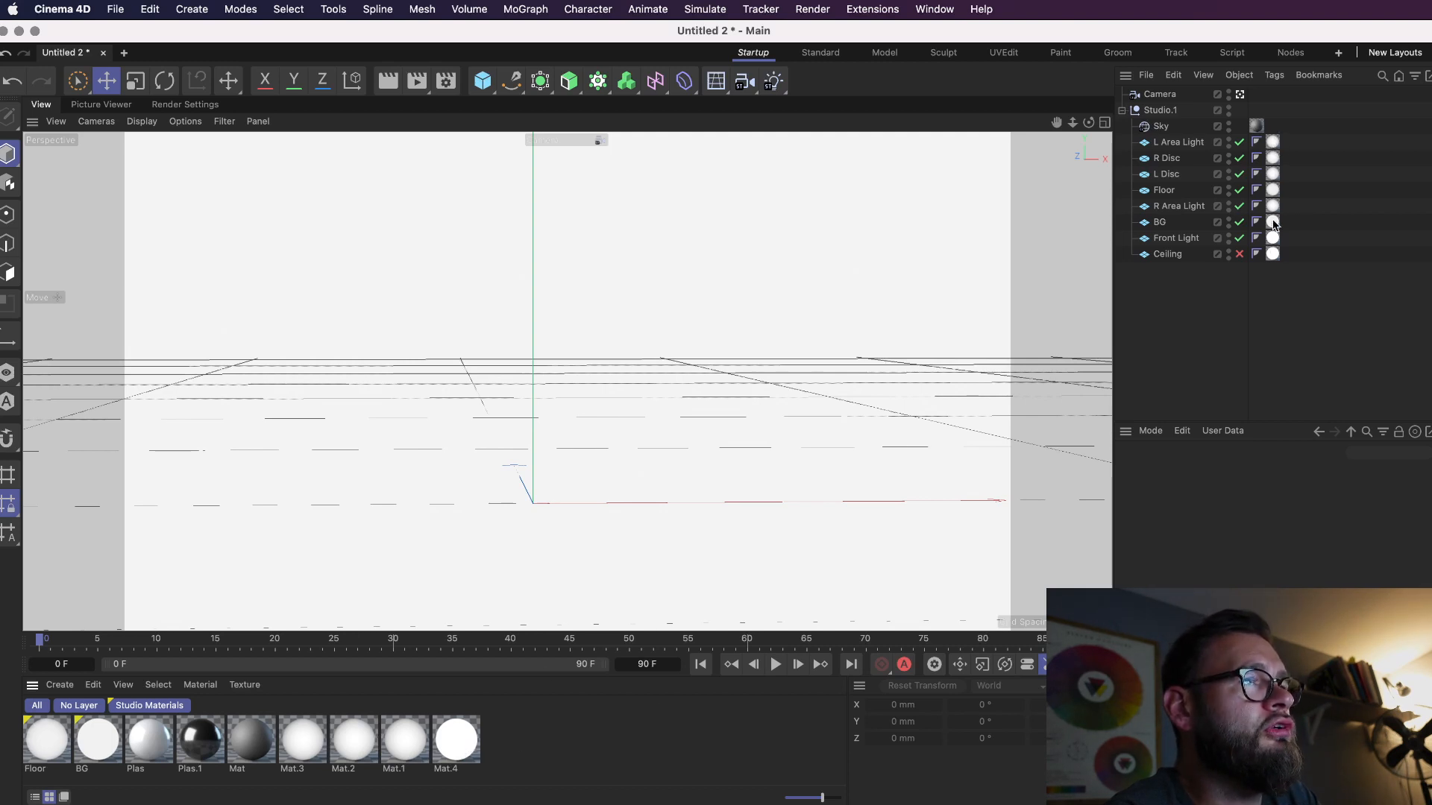
click(1272, 141)
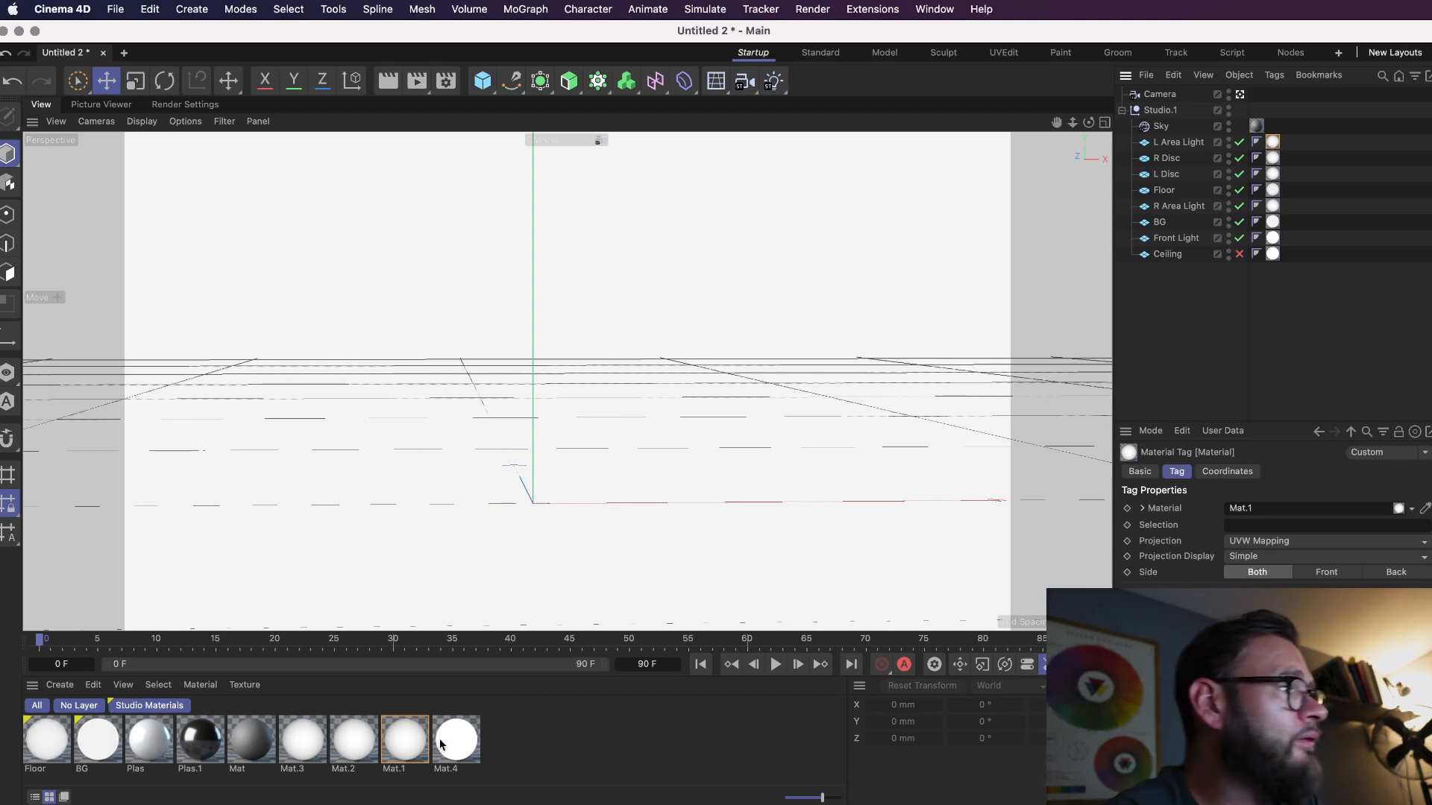
click(1273, 158)
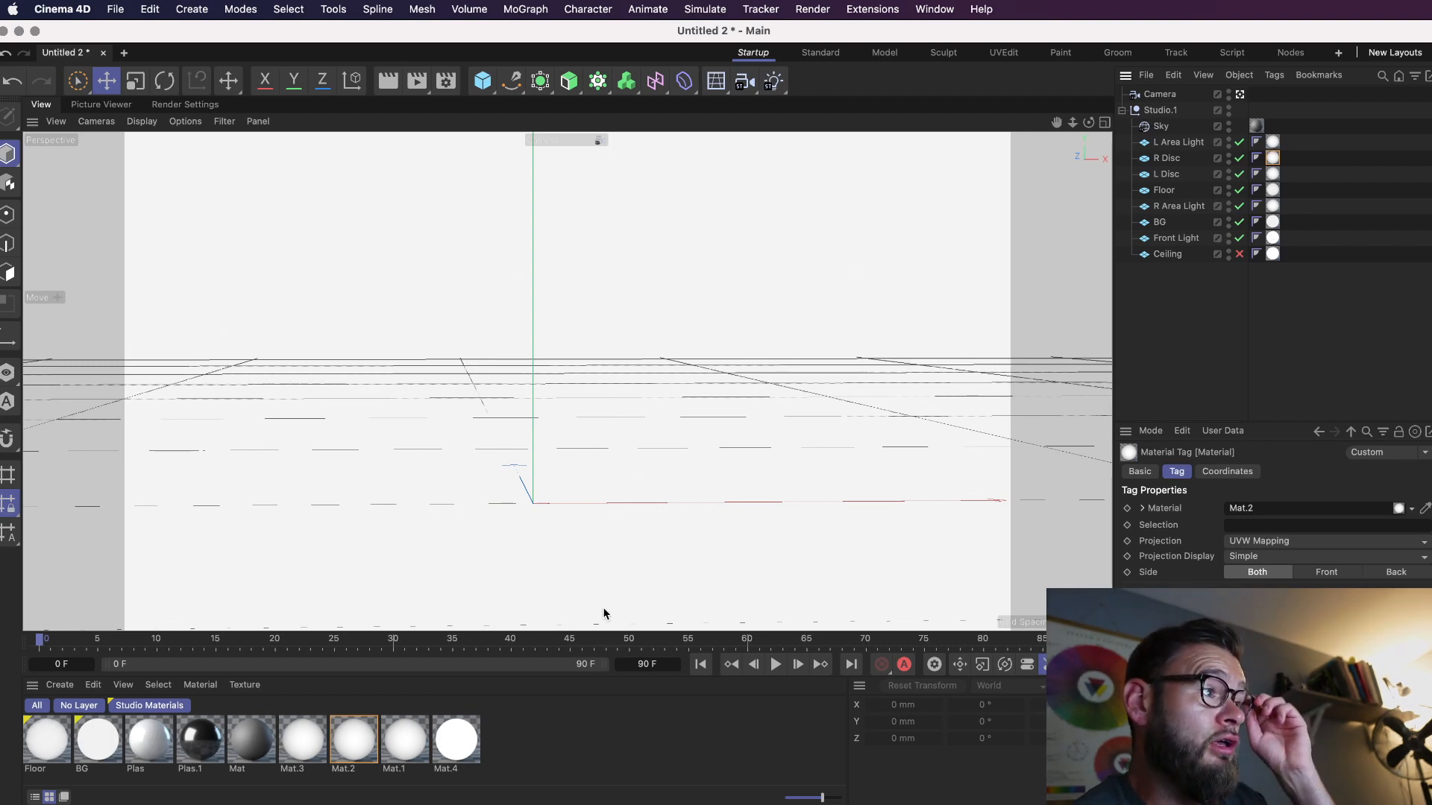
Try replacing R Disc's material with Plas.1, and undo the replacement
drag(209, 745, 1273, 159)
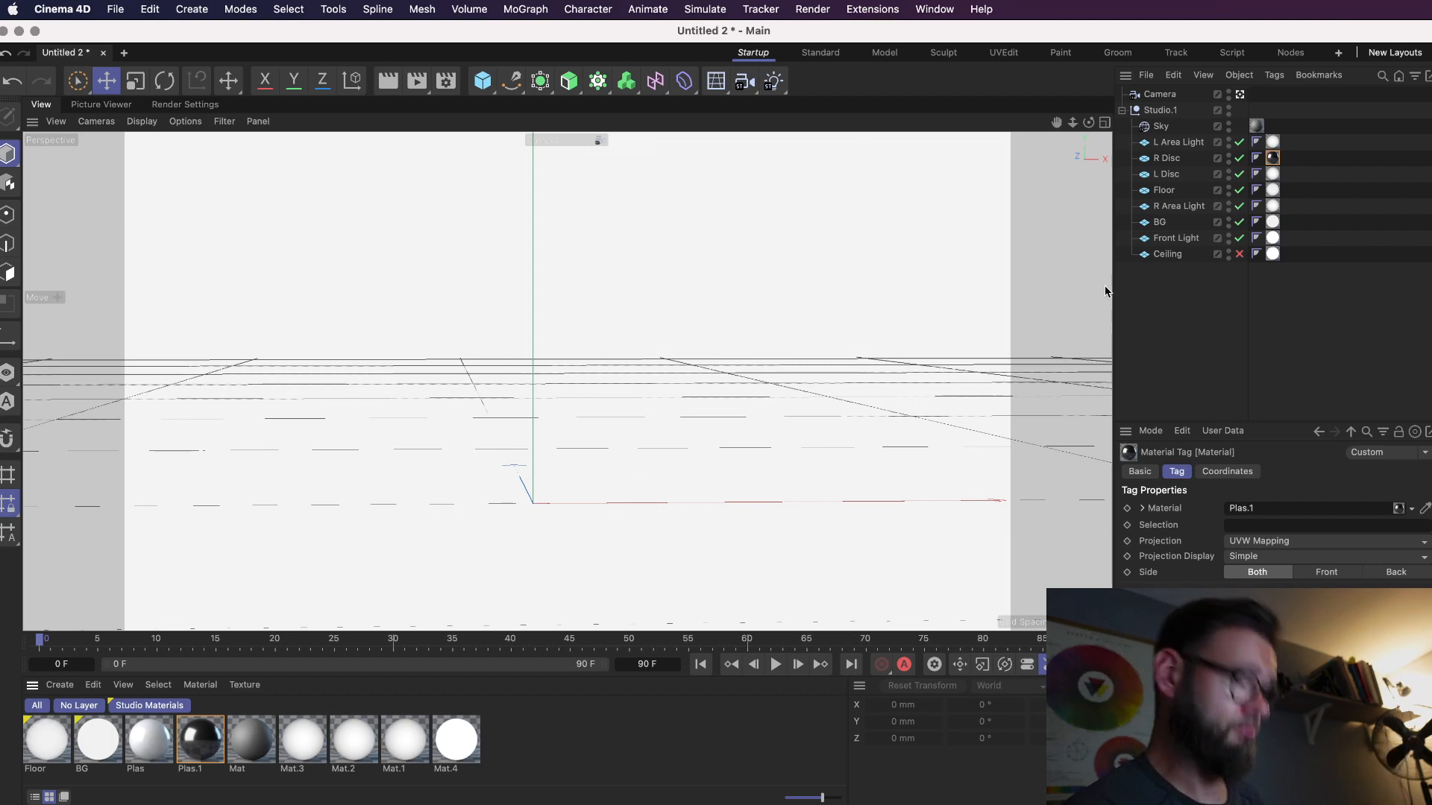
key(super+z)
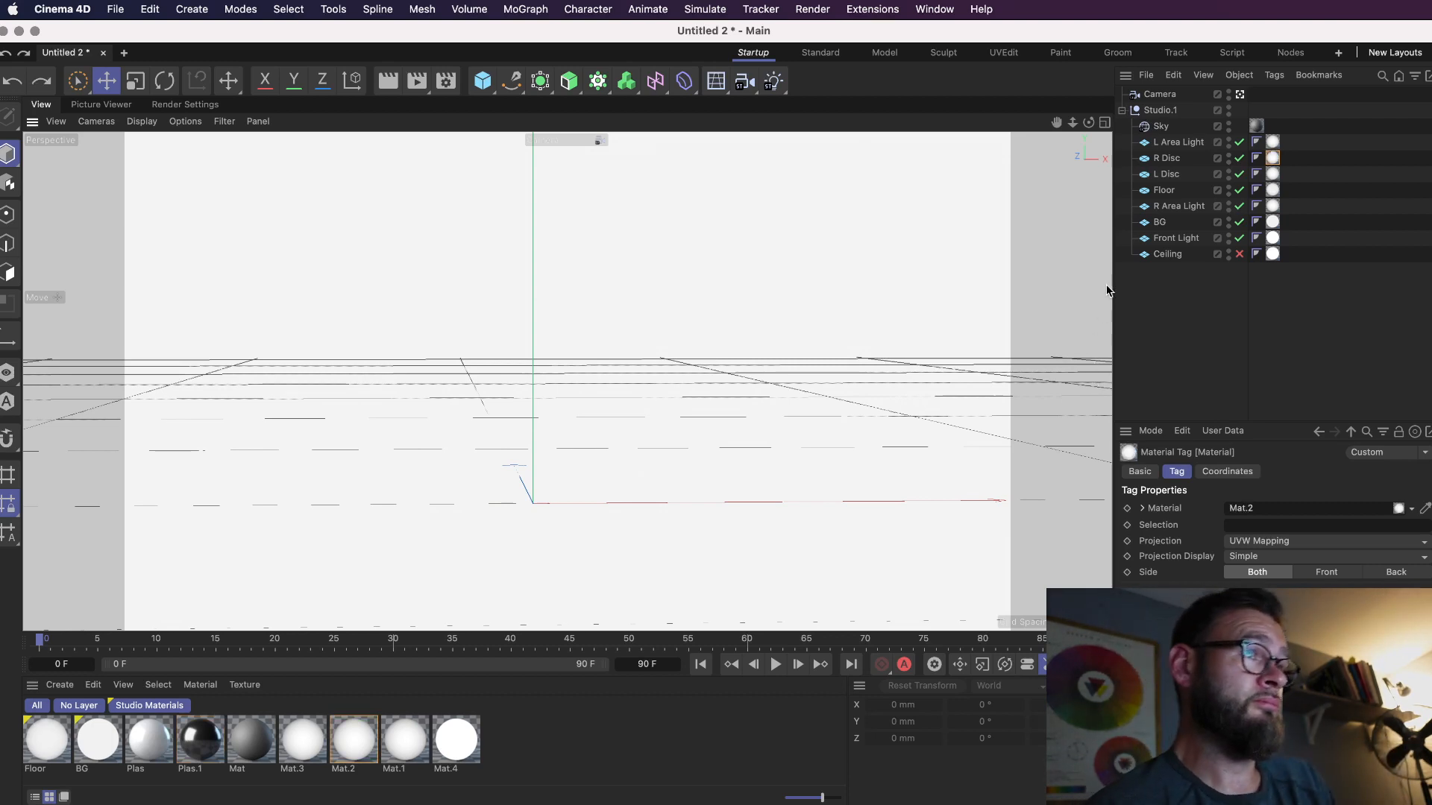
click(700, 758)
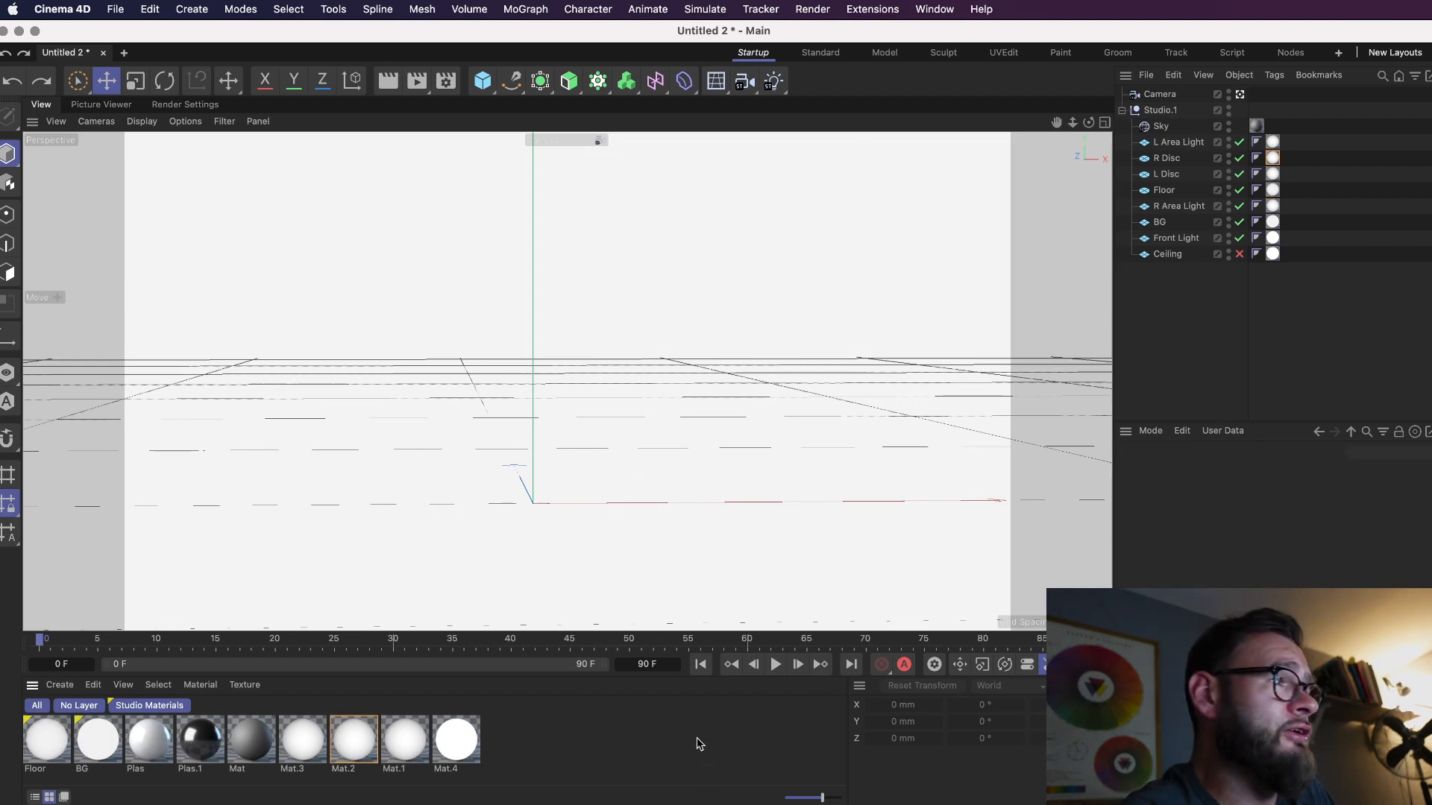
Expand and collapse the Studio.1 null to view how its child objects are grouped
click(1122, 110)
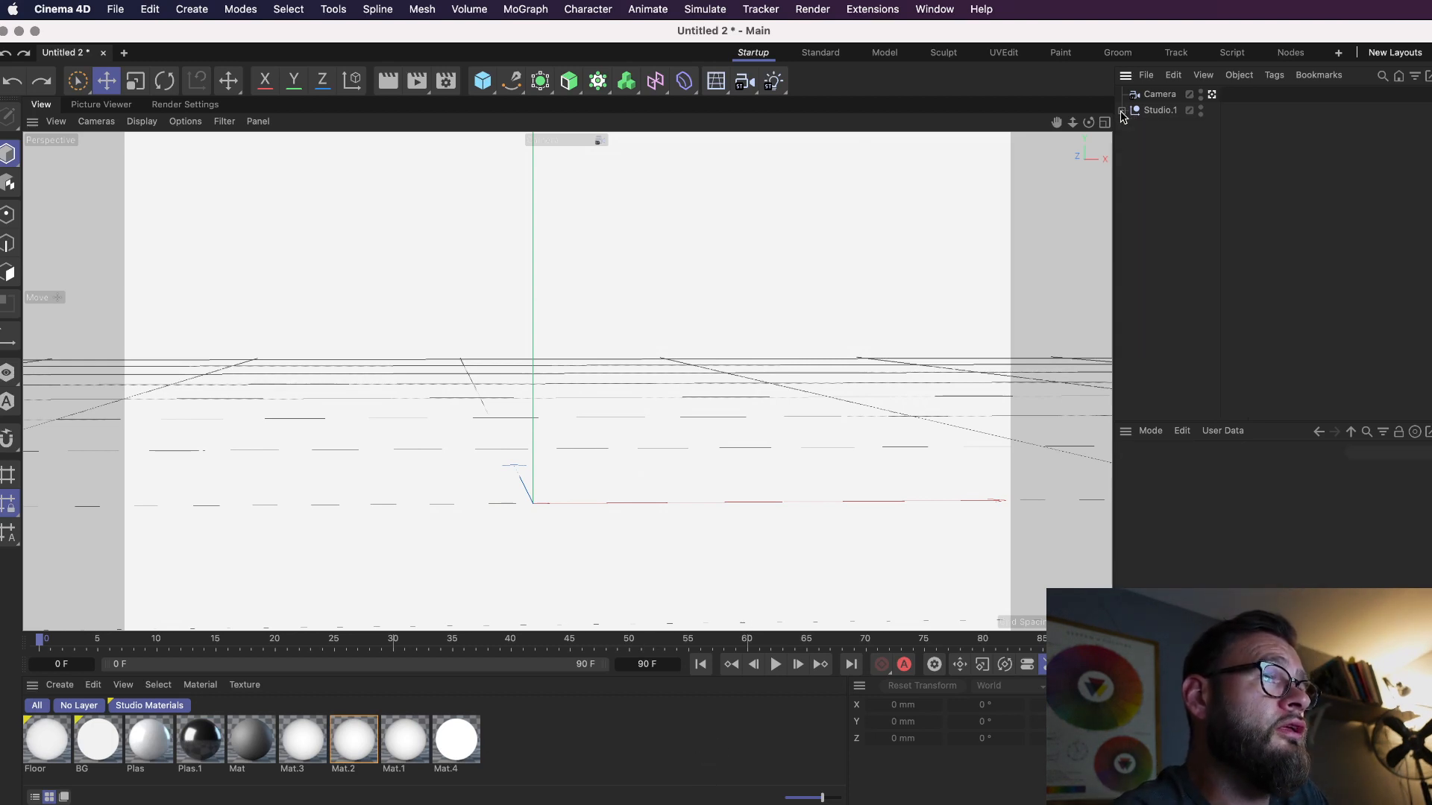
click(1122, 111)
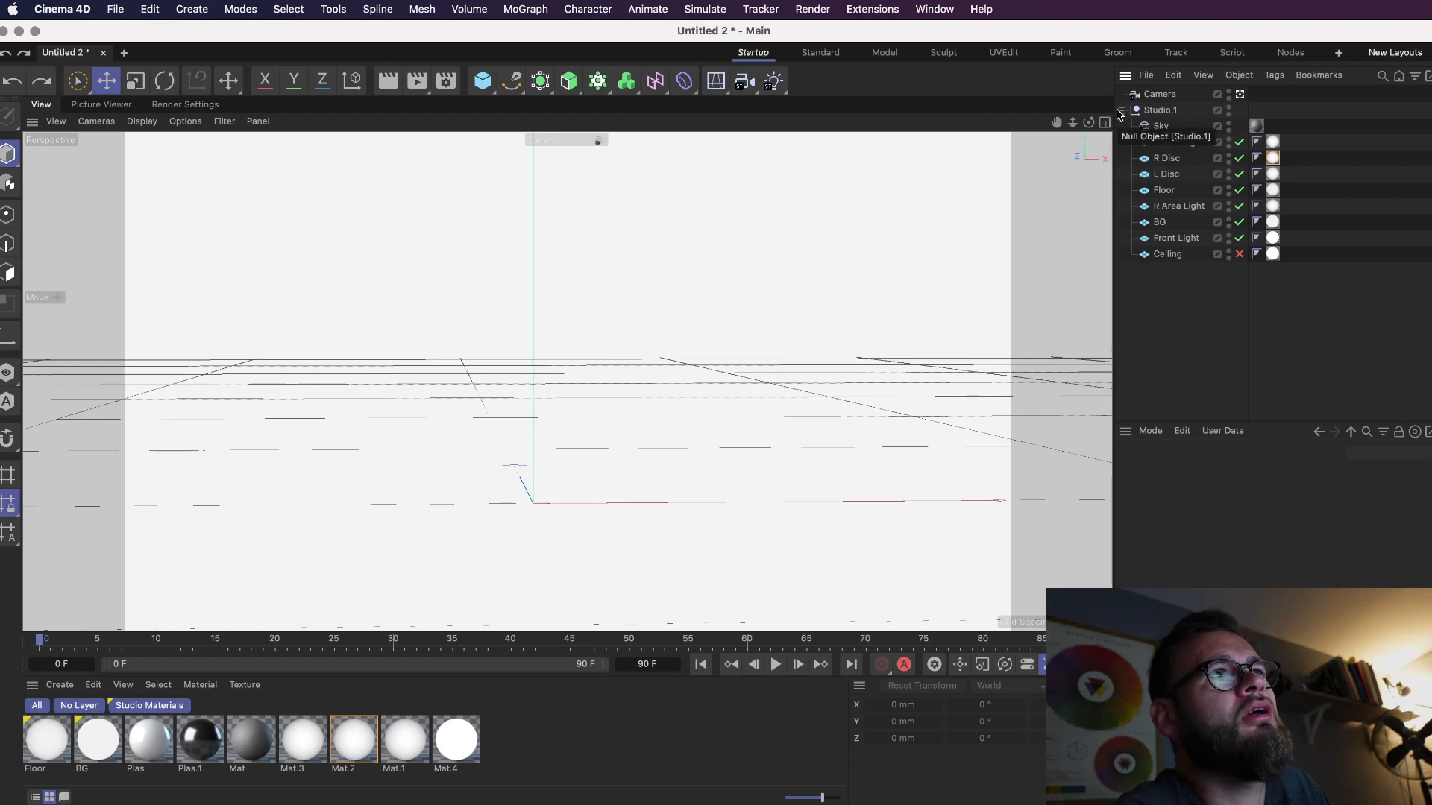
click(1120, 111)
click(1120, 112)
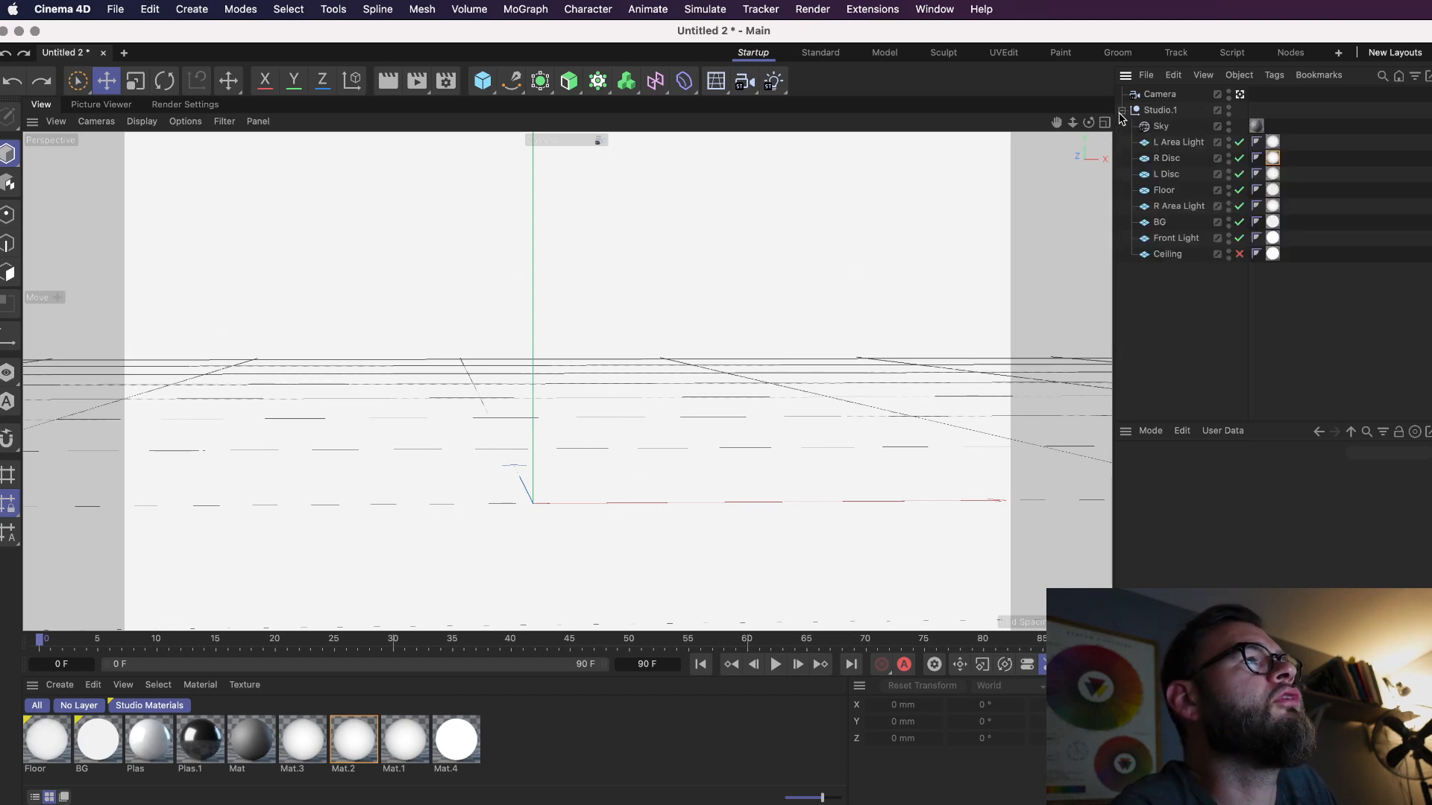
click(1121, 111)
click(1120, 112)
click(1121, 111)
click(1121, 112)
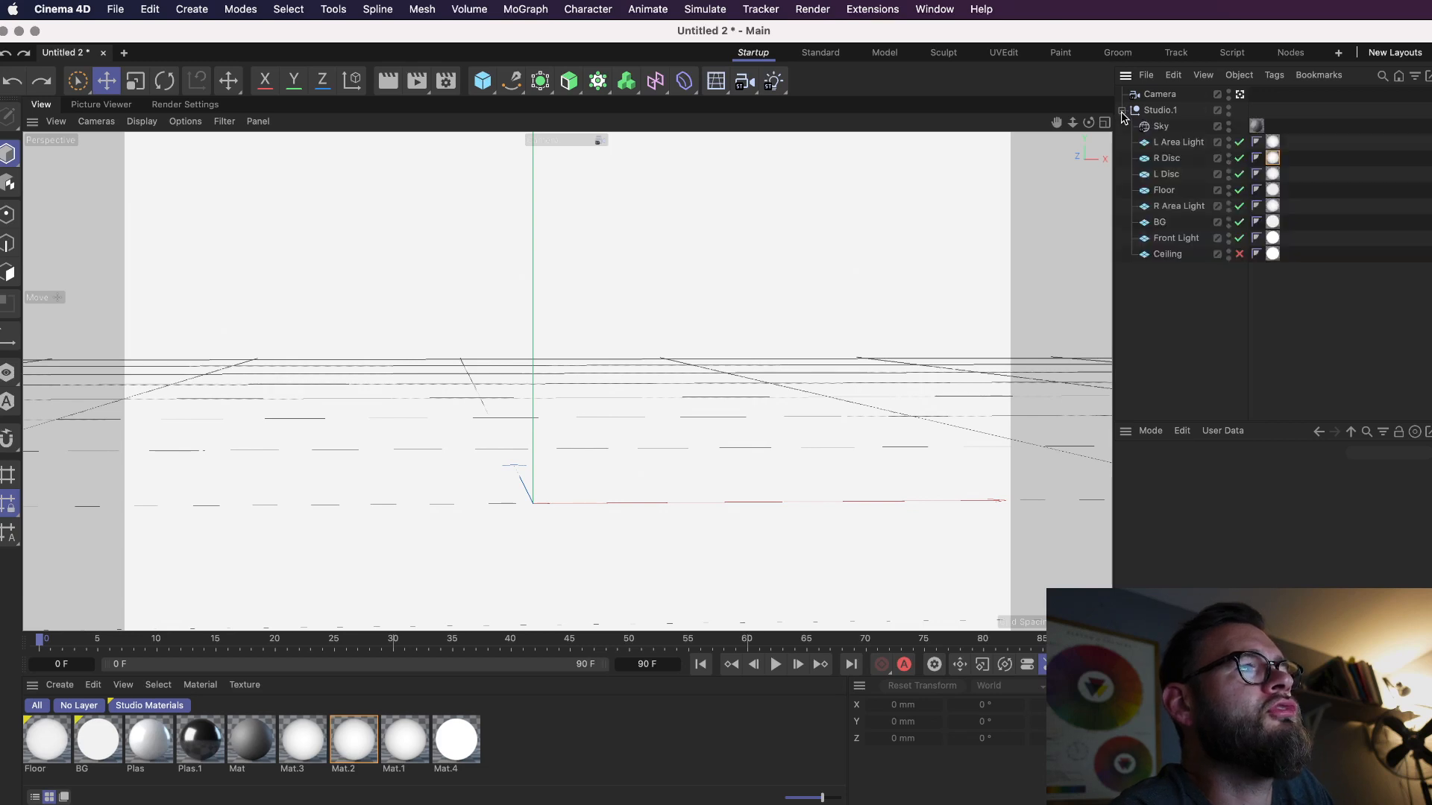
click(1121, 111)
click(1121, 111)
click(1121, 111)
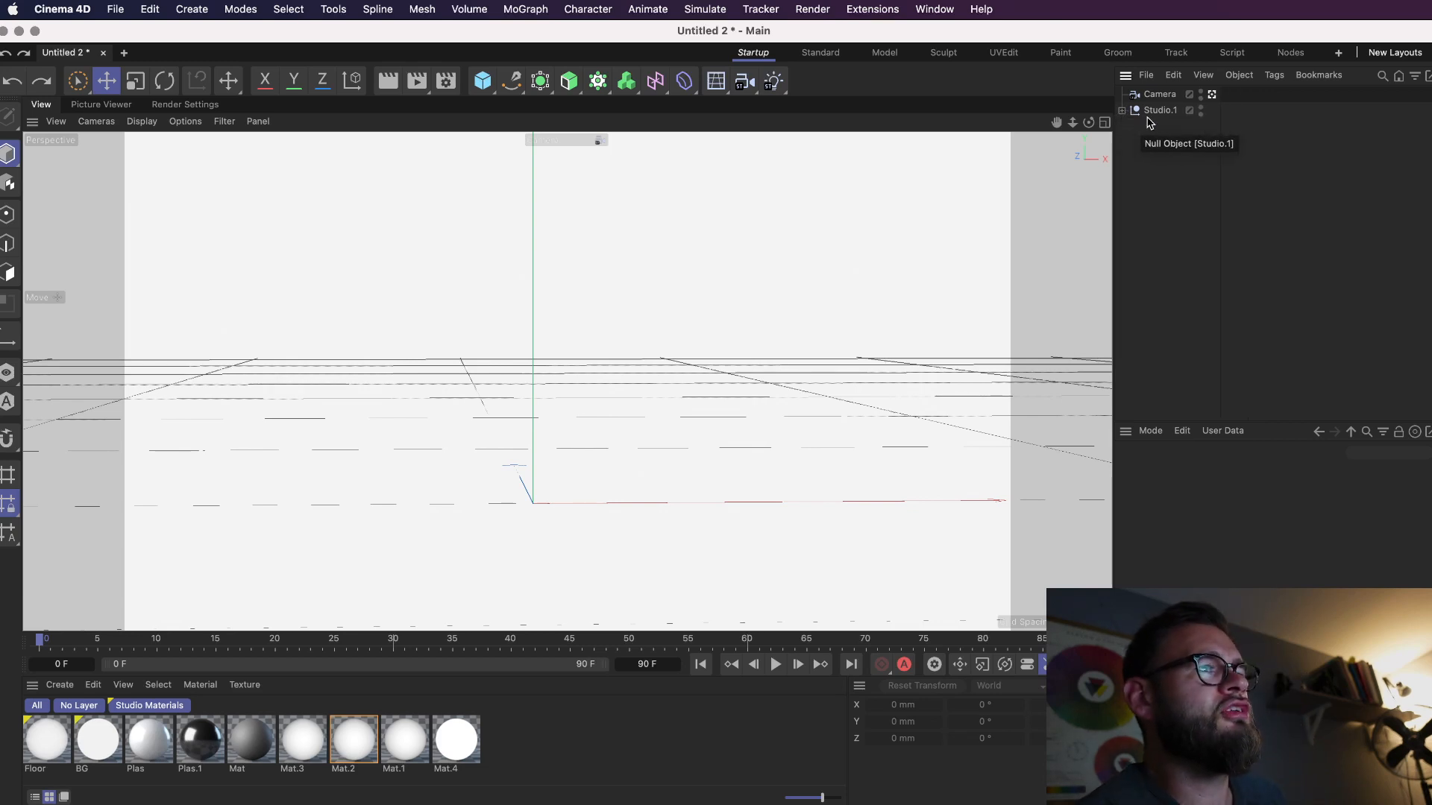
Nest Studio.1 under Camera, look through the hierarchy, and move Studio.1 back to the top level
drag(1158, 110, 1160, 94)
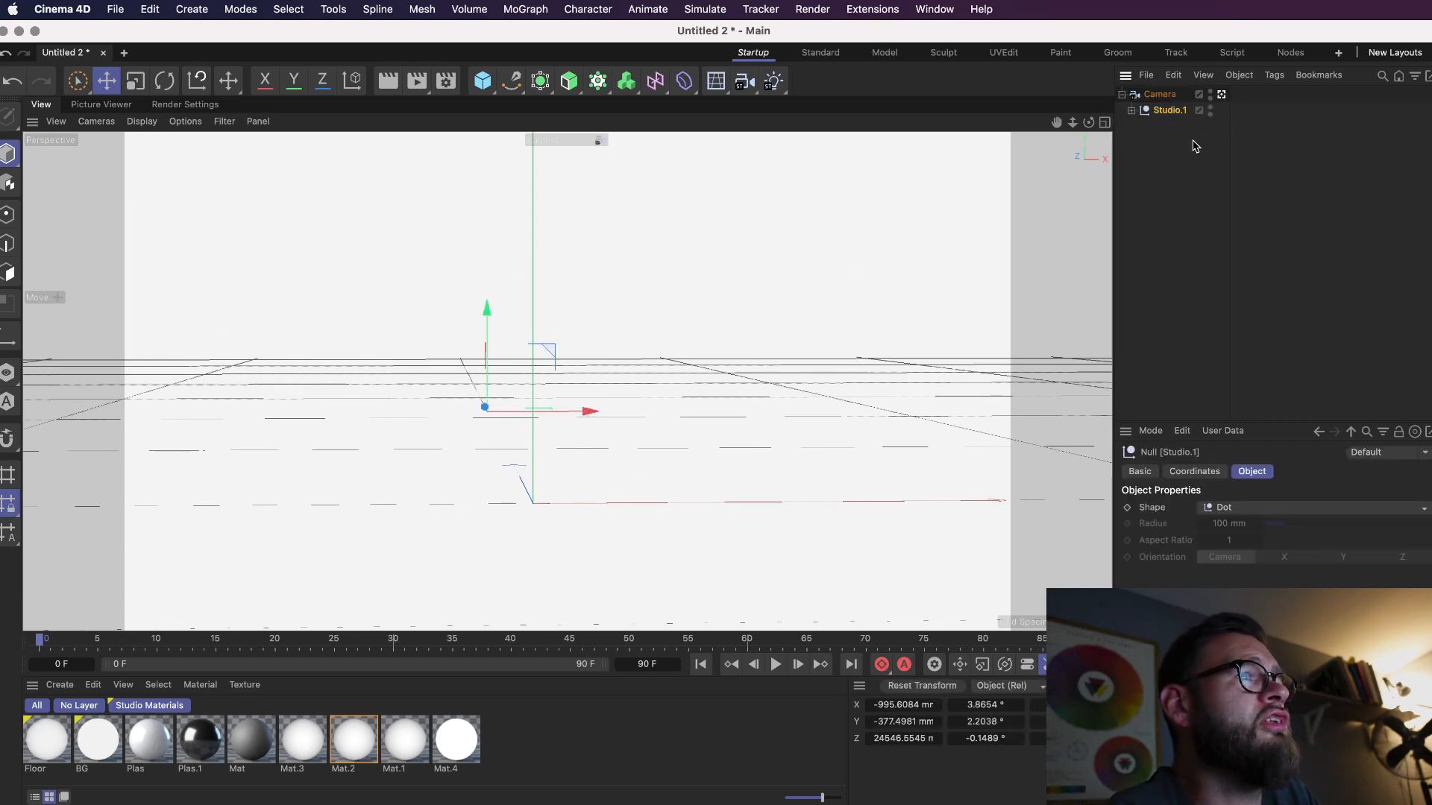
click(1131, 112)
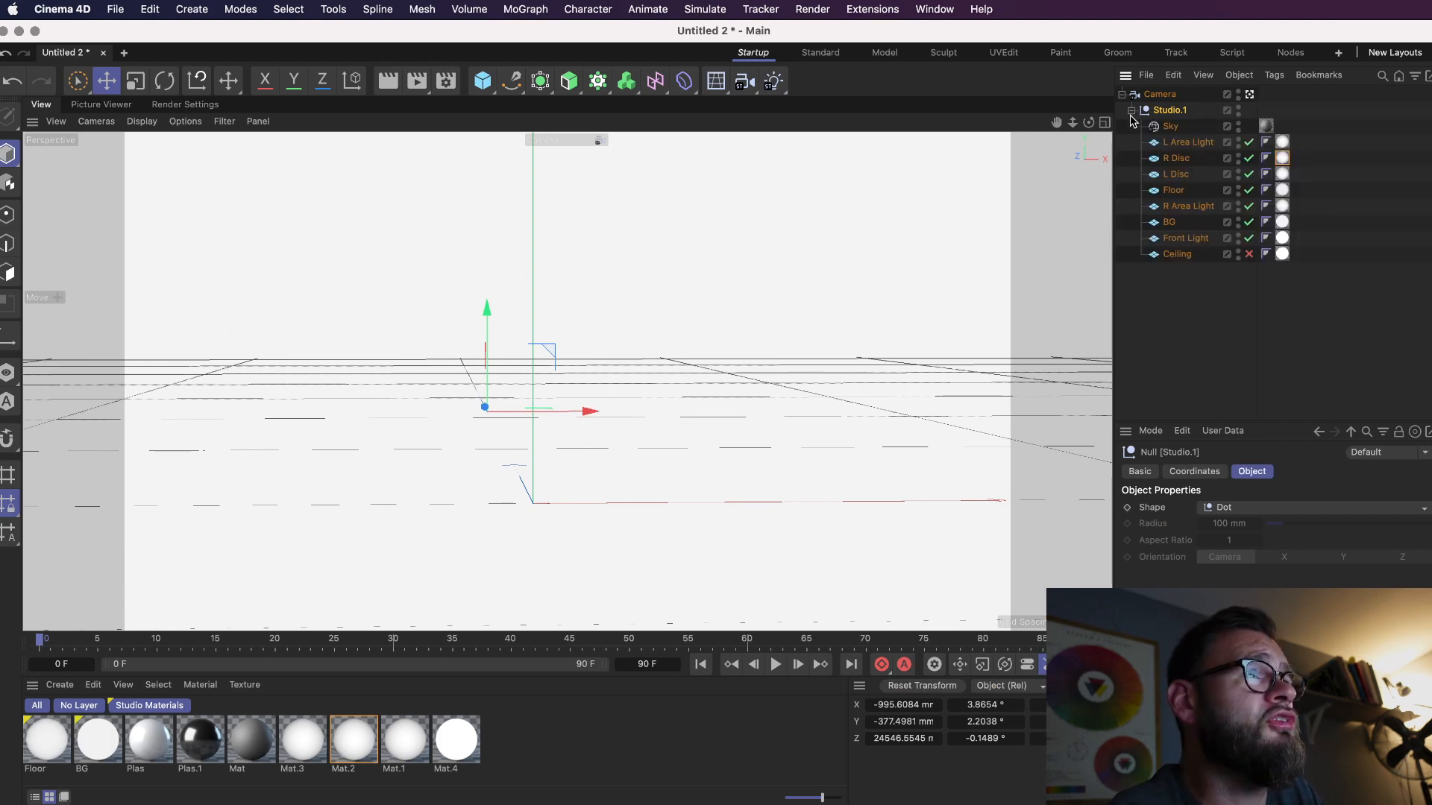
click(1131, 112)
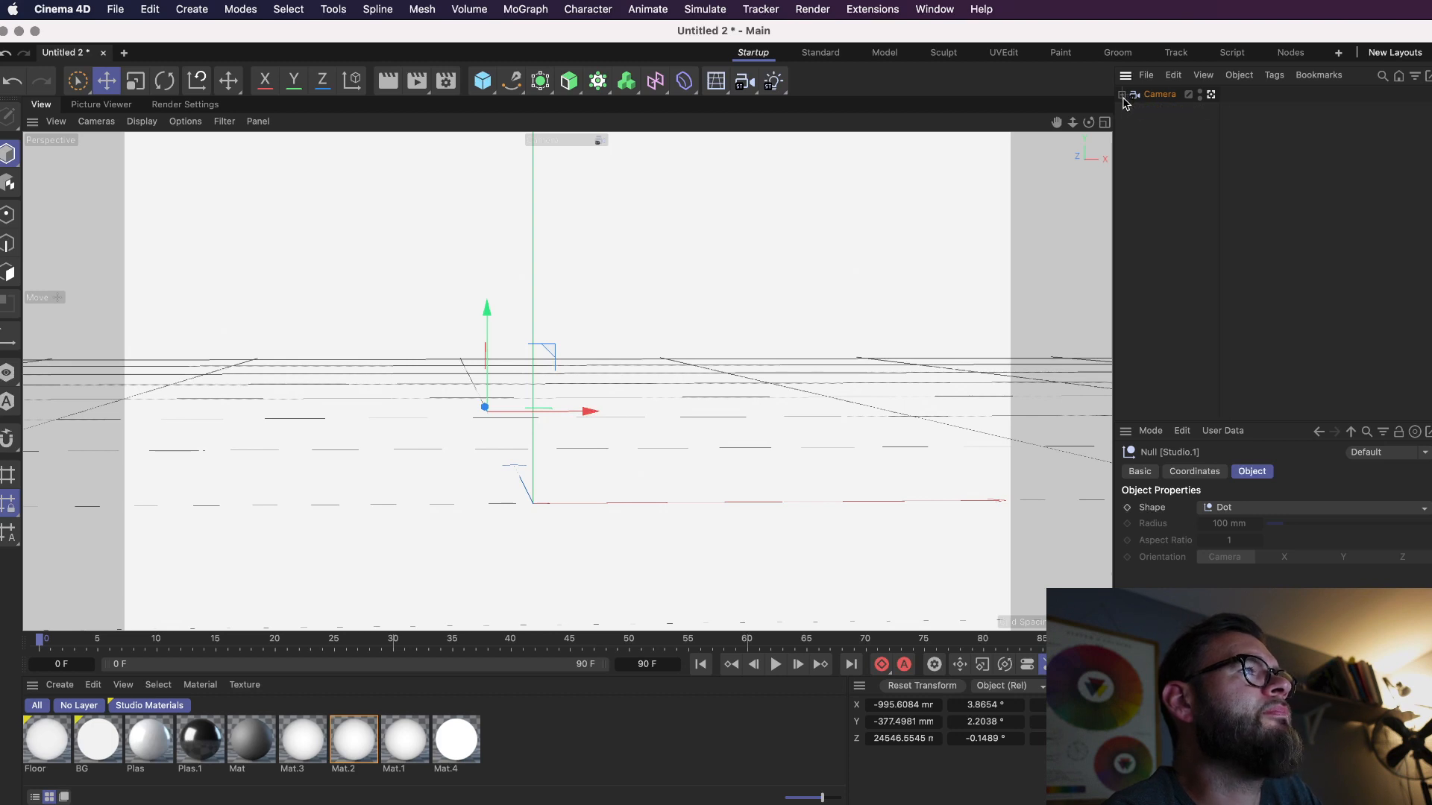
drag(1133, 117, 1186, 158)
click(1121, 111)
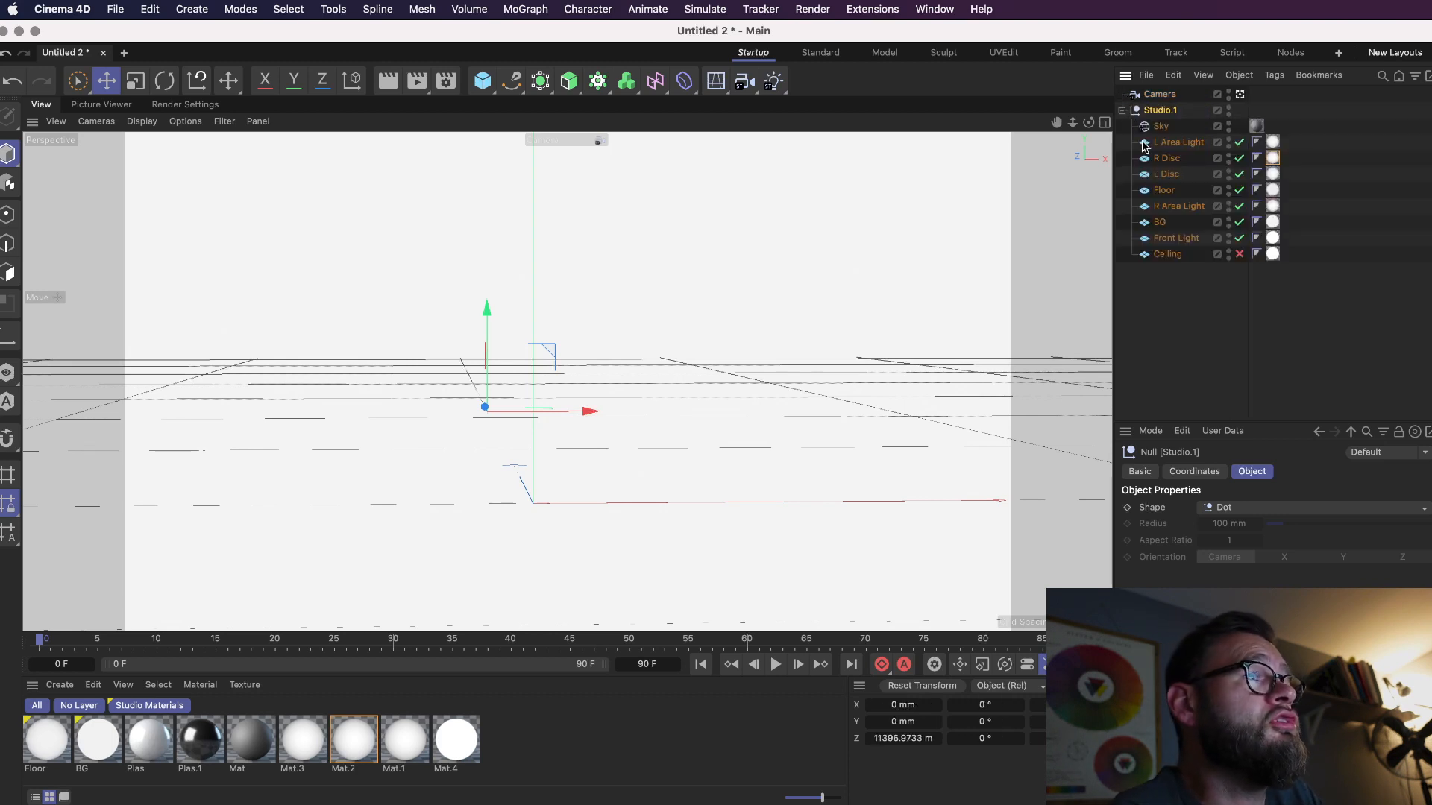
Inspect the properties of the Sky object and the Studio.1 null
click(1161, 126)
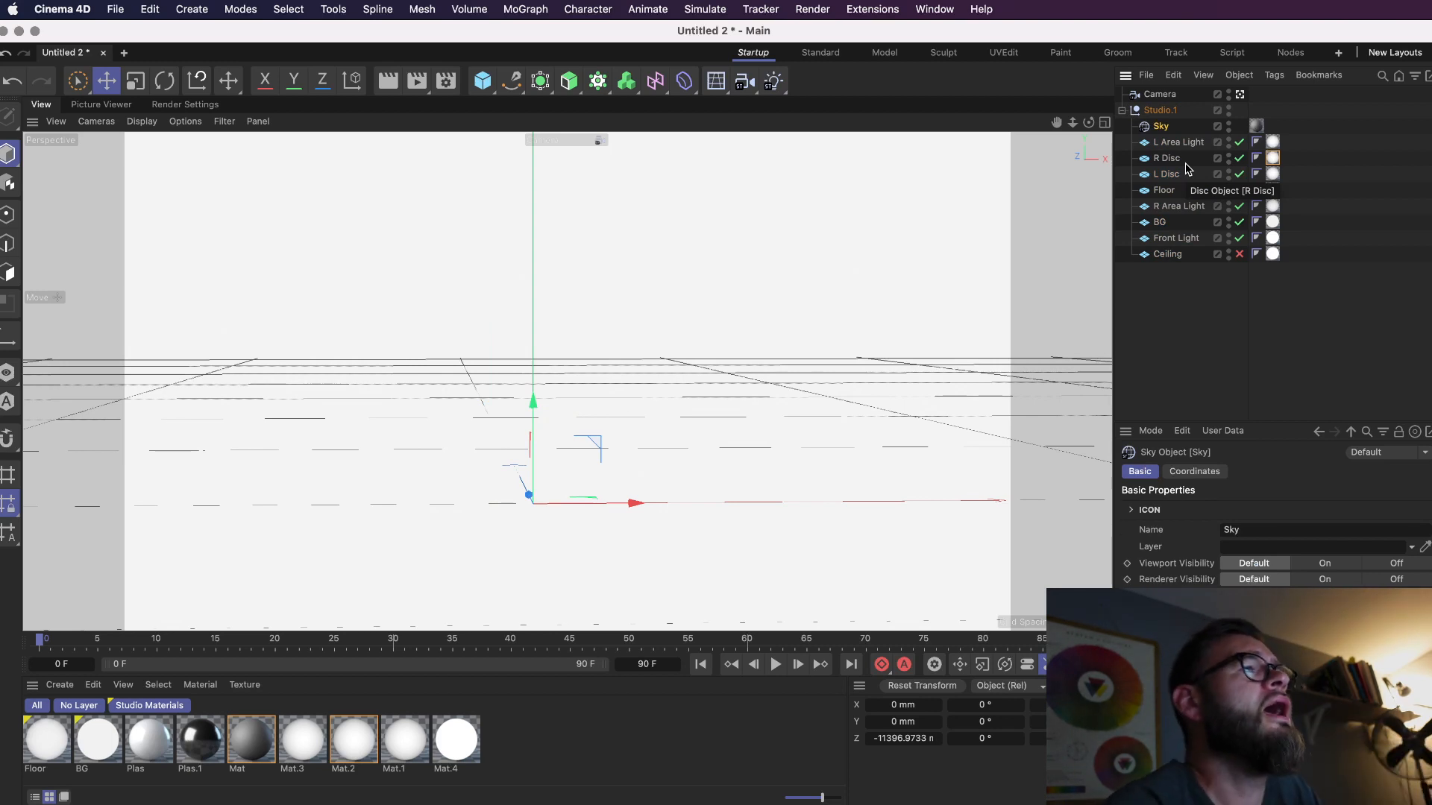
click(1184, 363)
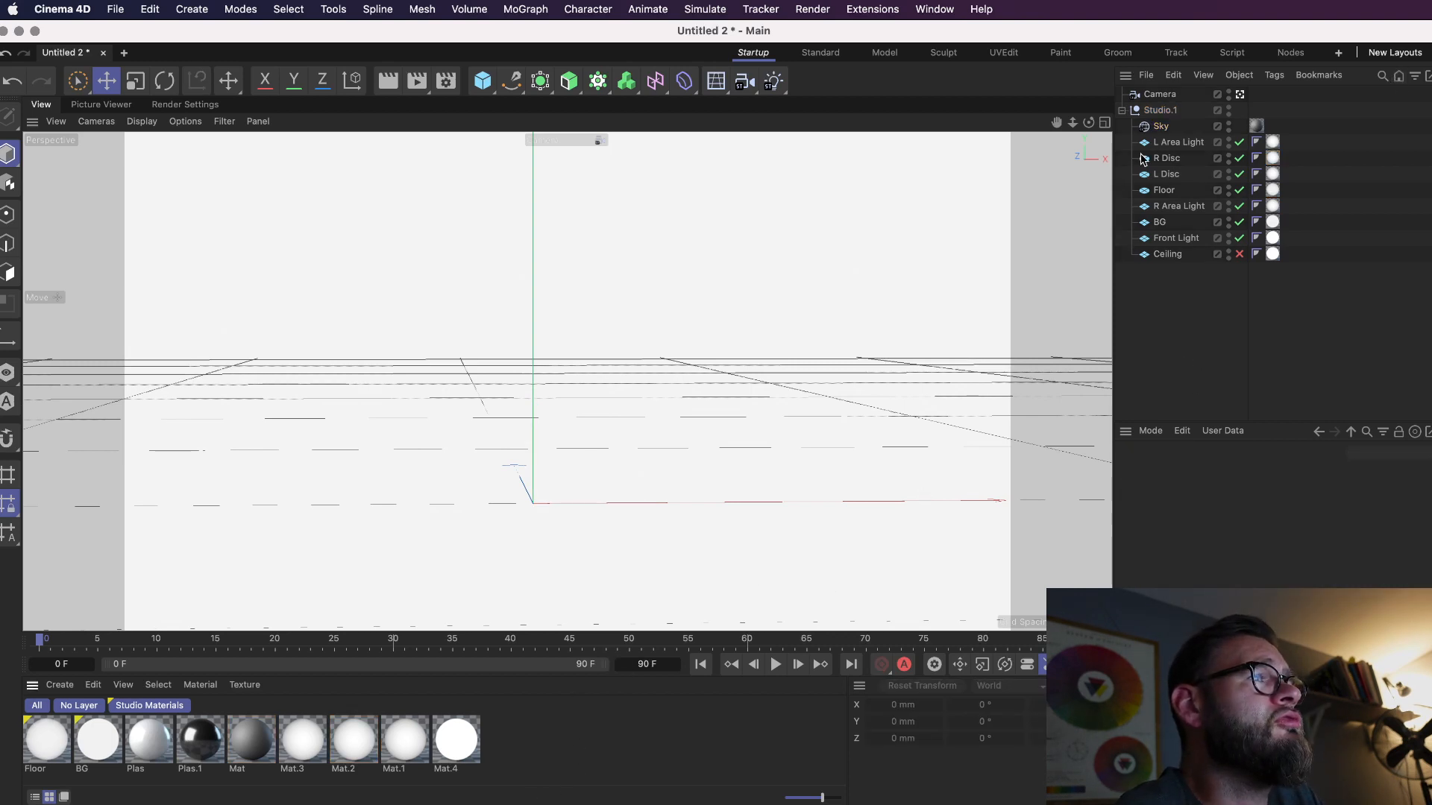
click(1160, 109)
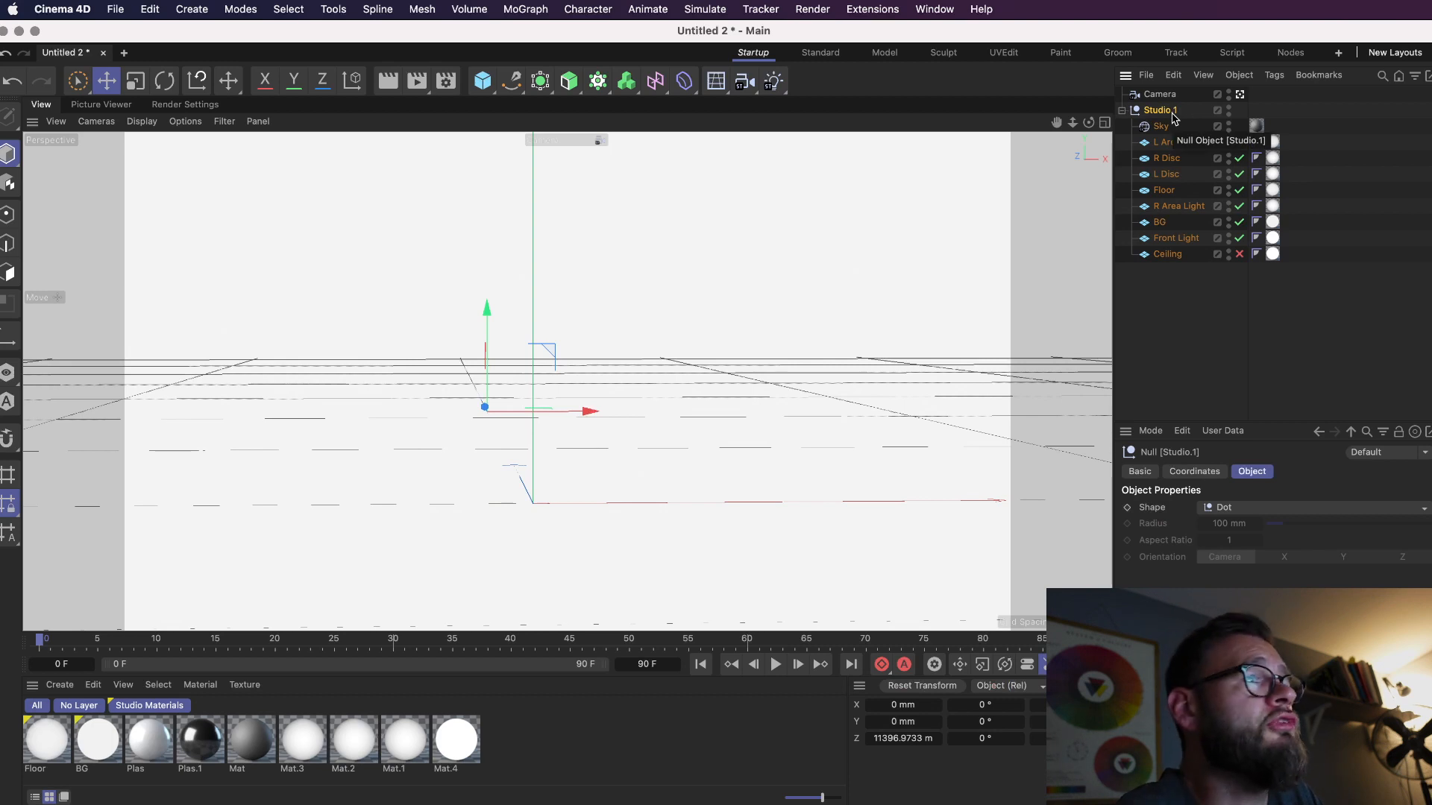
Add a sphere at the scene origin and raise it to a Y position of about 1185 mm
click(488, 80)
click(811, 135)
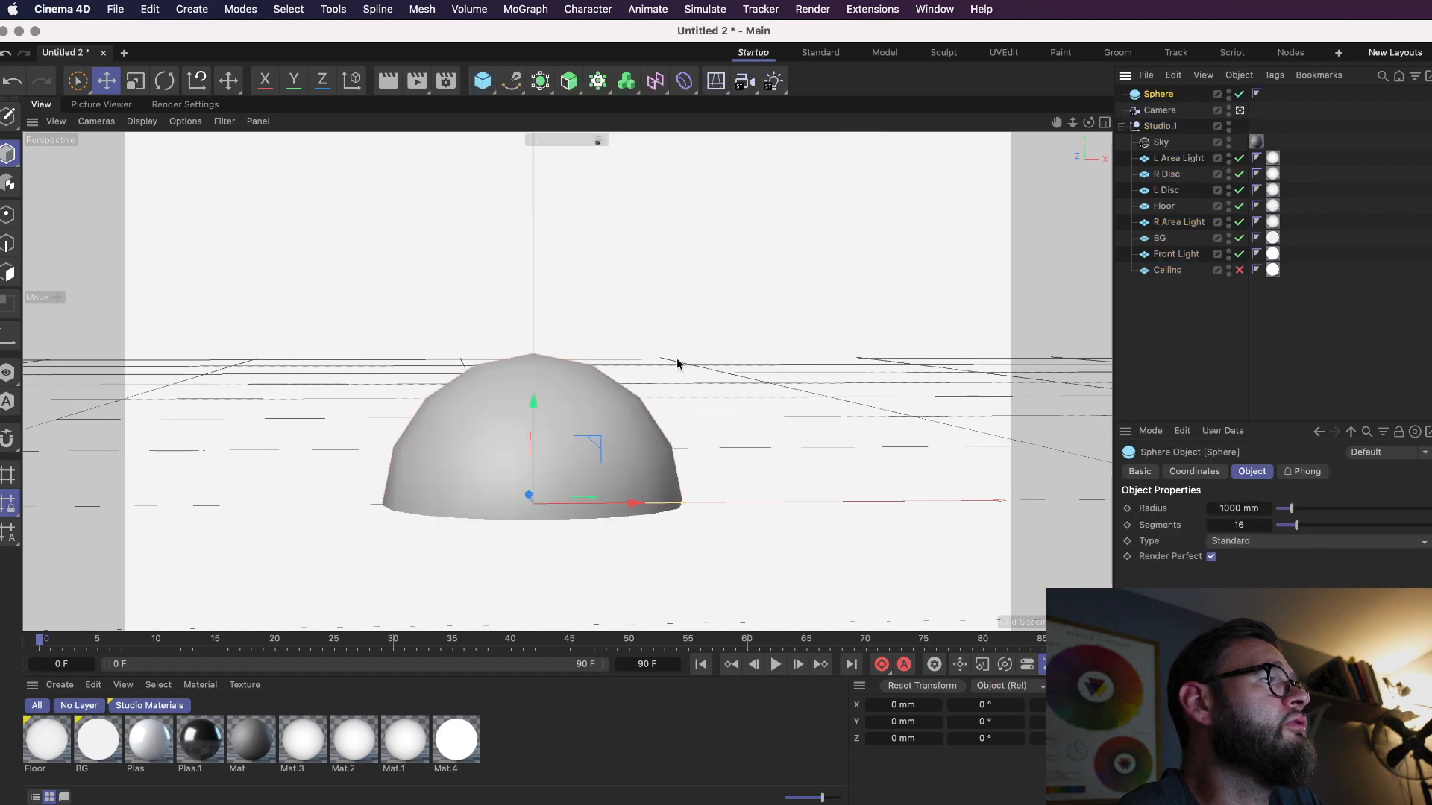
drag(534, 401, 532, 227)
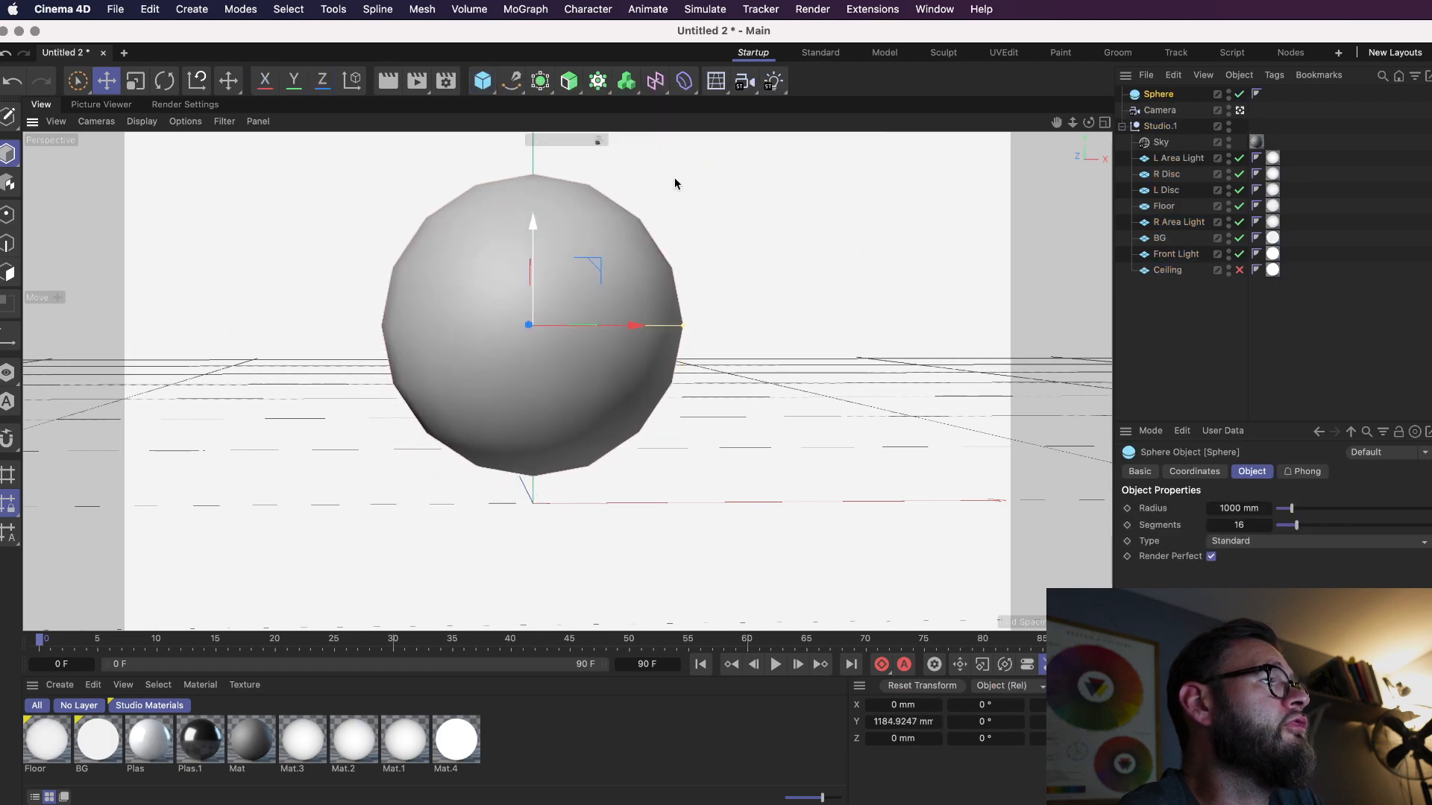
drag(1056, 123, 1056, 177)
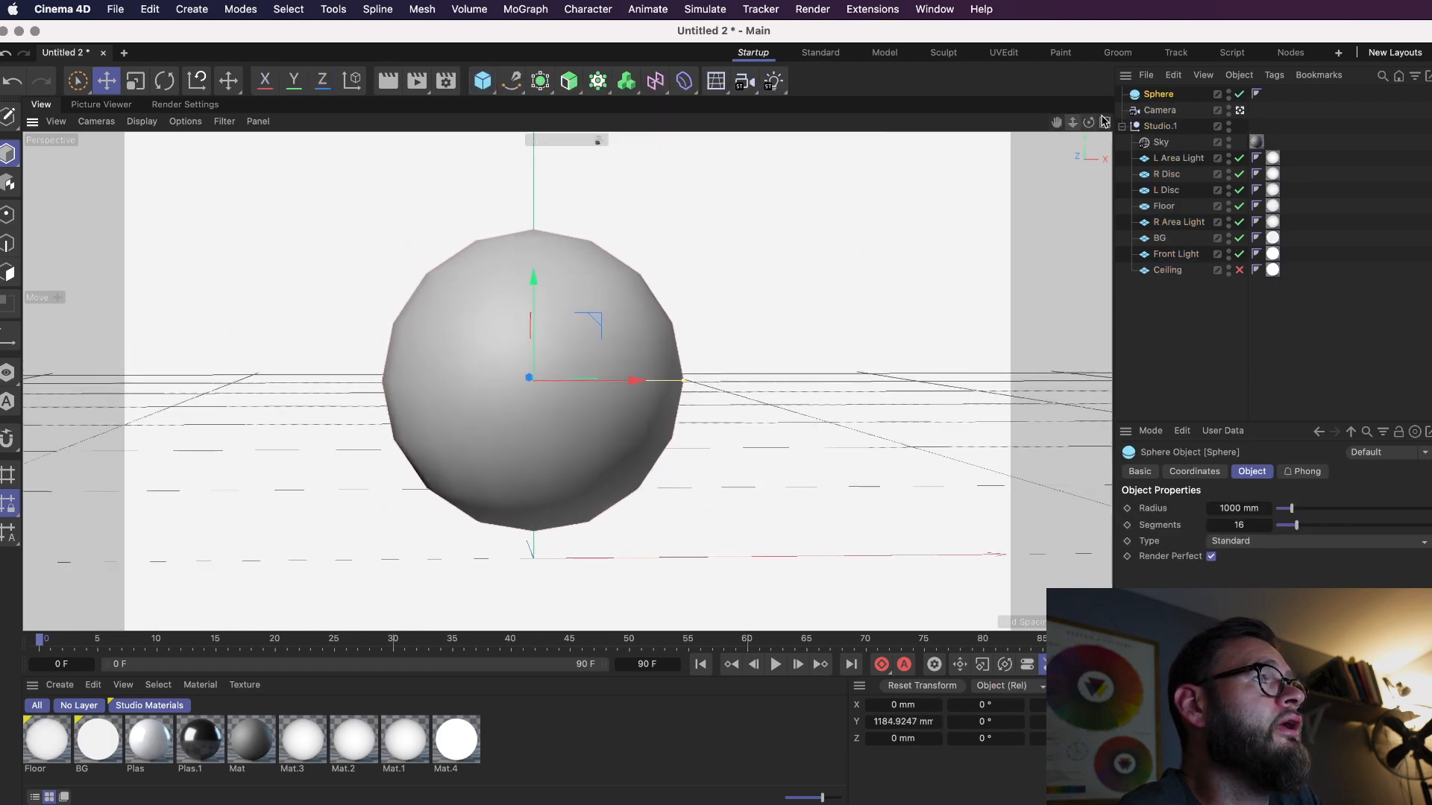
drag(1090, 125, 1075, 117)
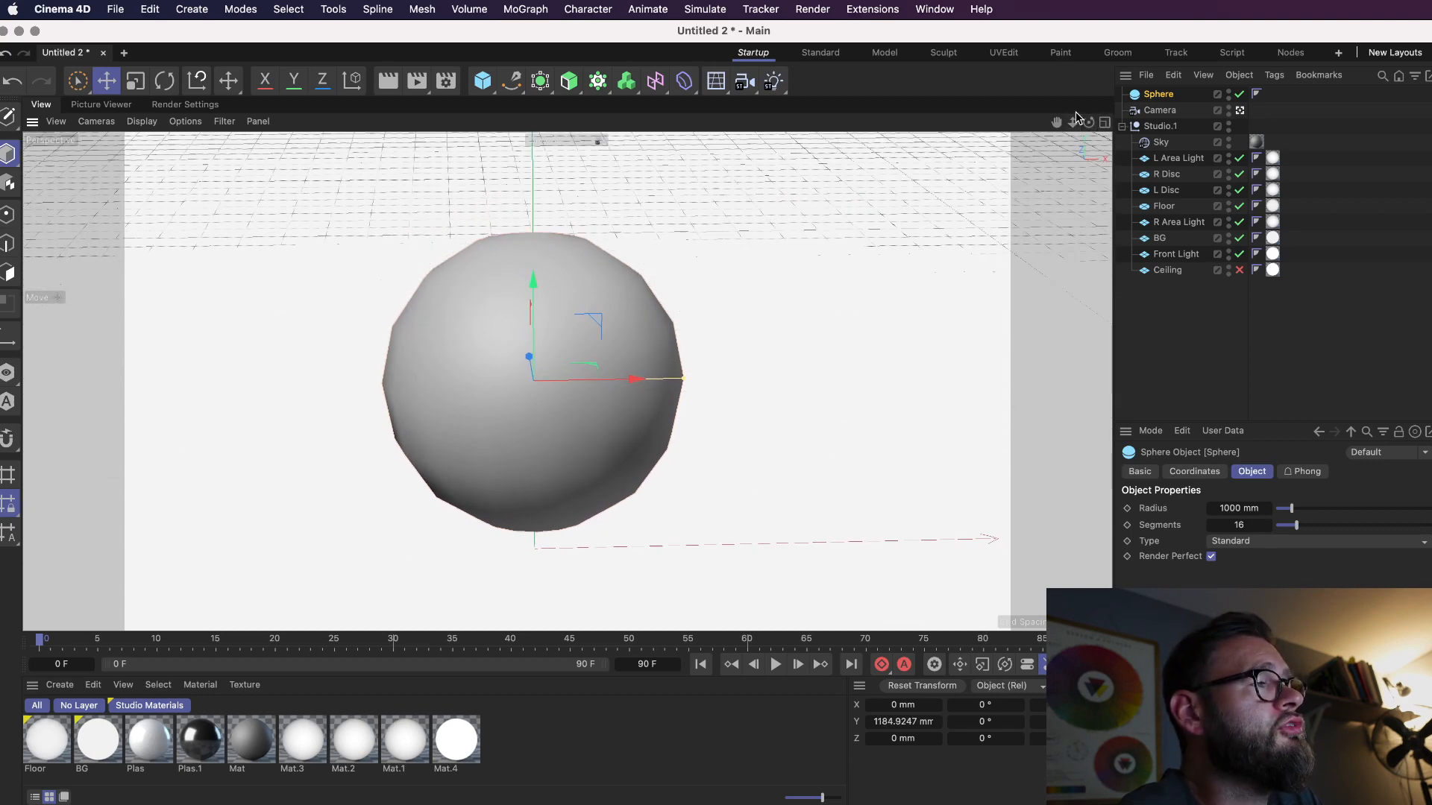
Apply the Plas.1 material to the sphere in the viewport, and delete its material tag
drag(198, 743, 480, 479)
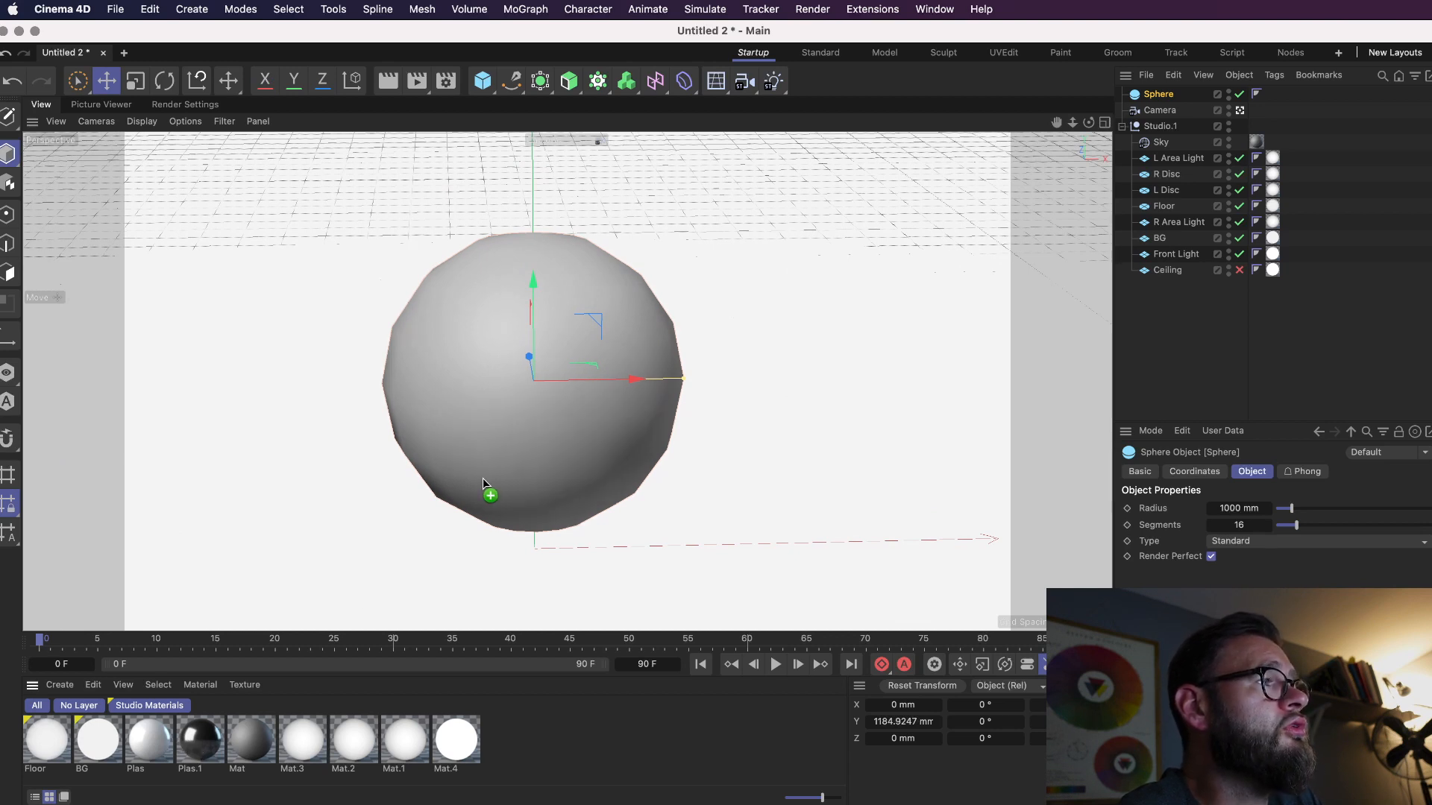
drag(482, 477, 481, 476)
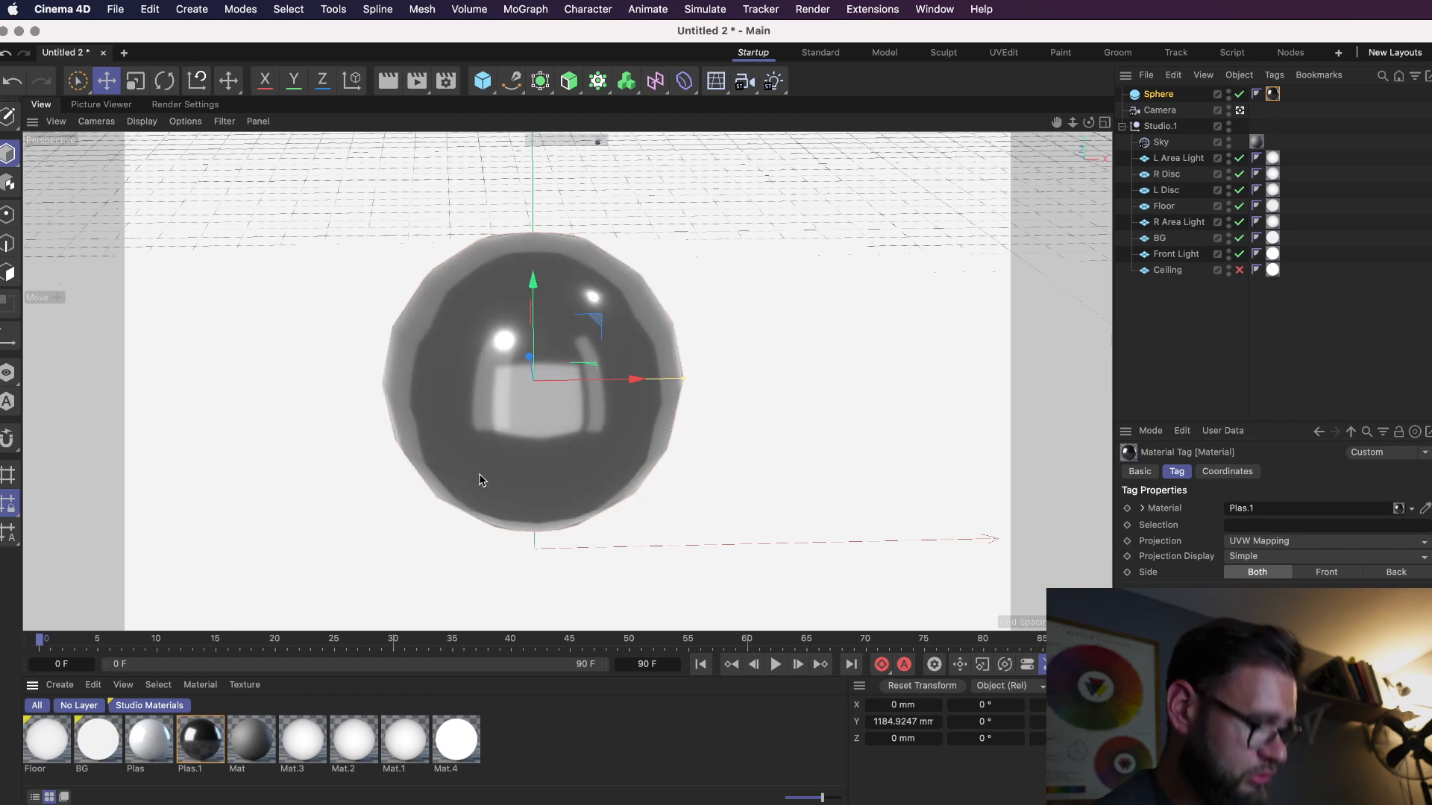
key(Delete)
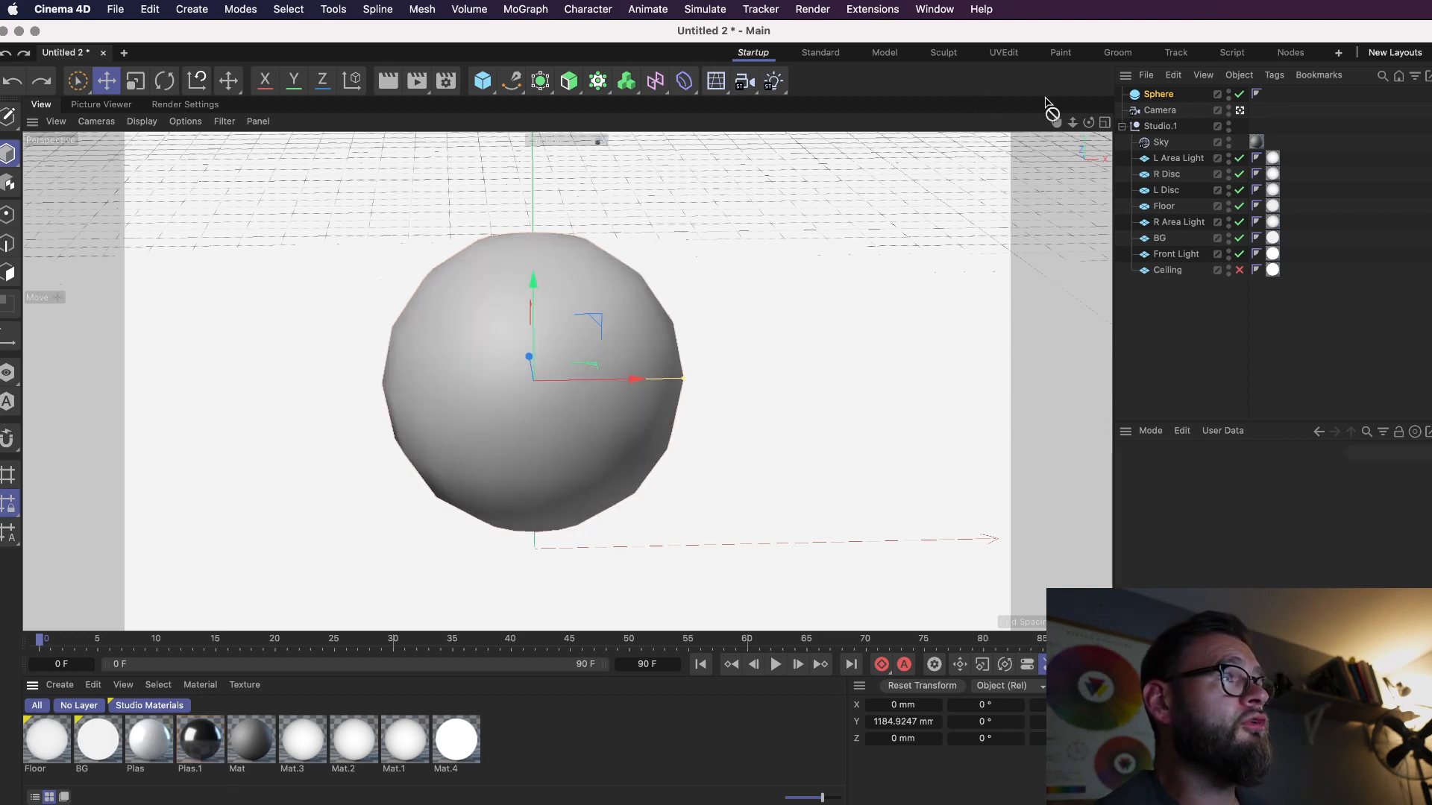
Stack the Plas.1, Mat.2 and Mat.4 materials on the Sphere object
drag(1048, 104, 1156, 97)
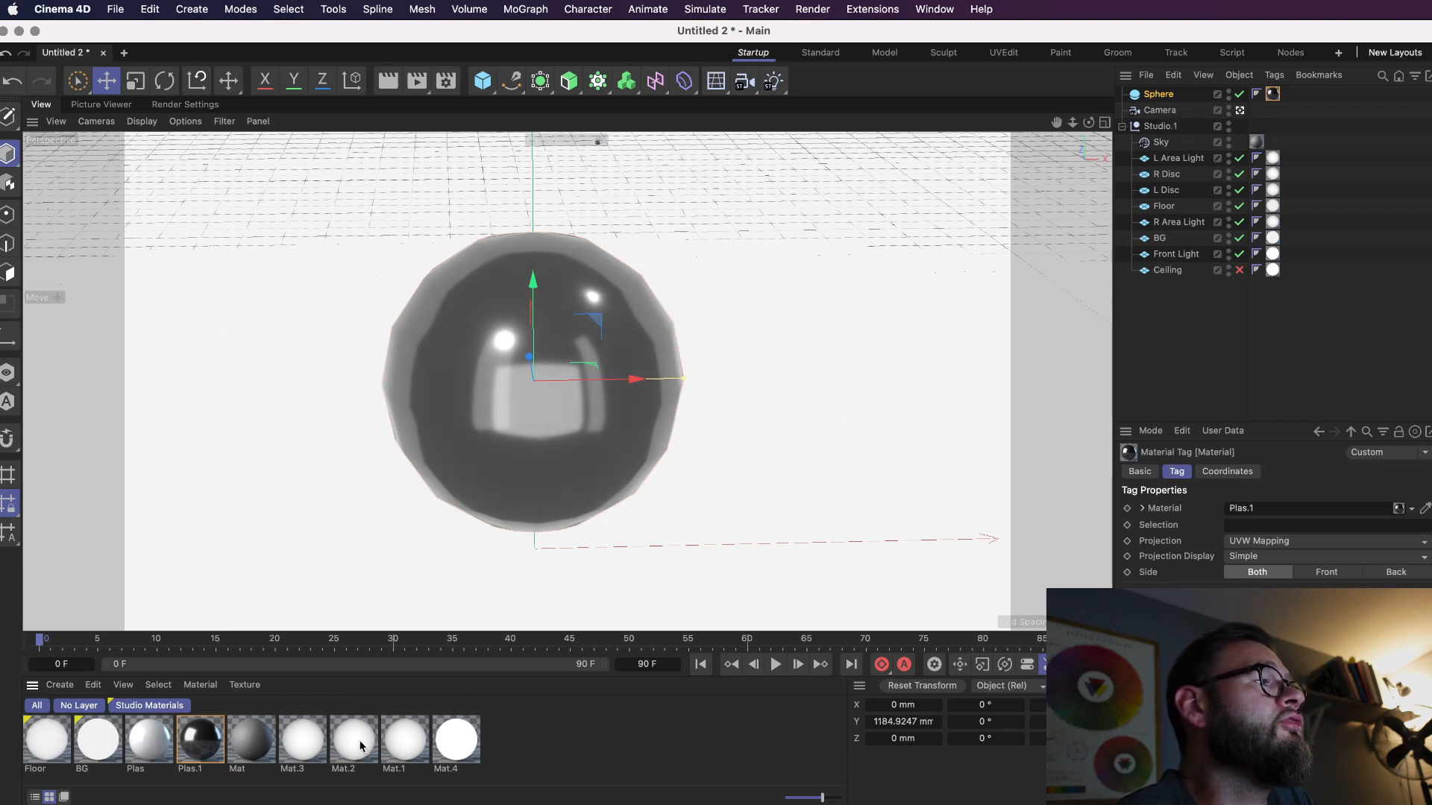
drag(361, 746, 1160, 97)
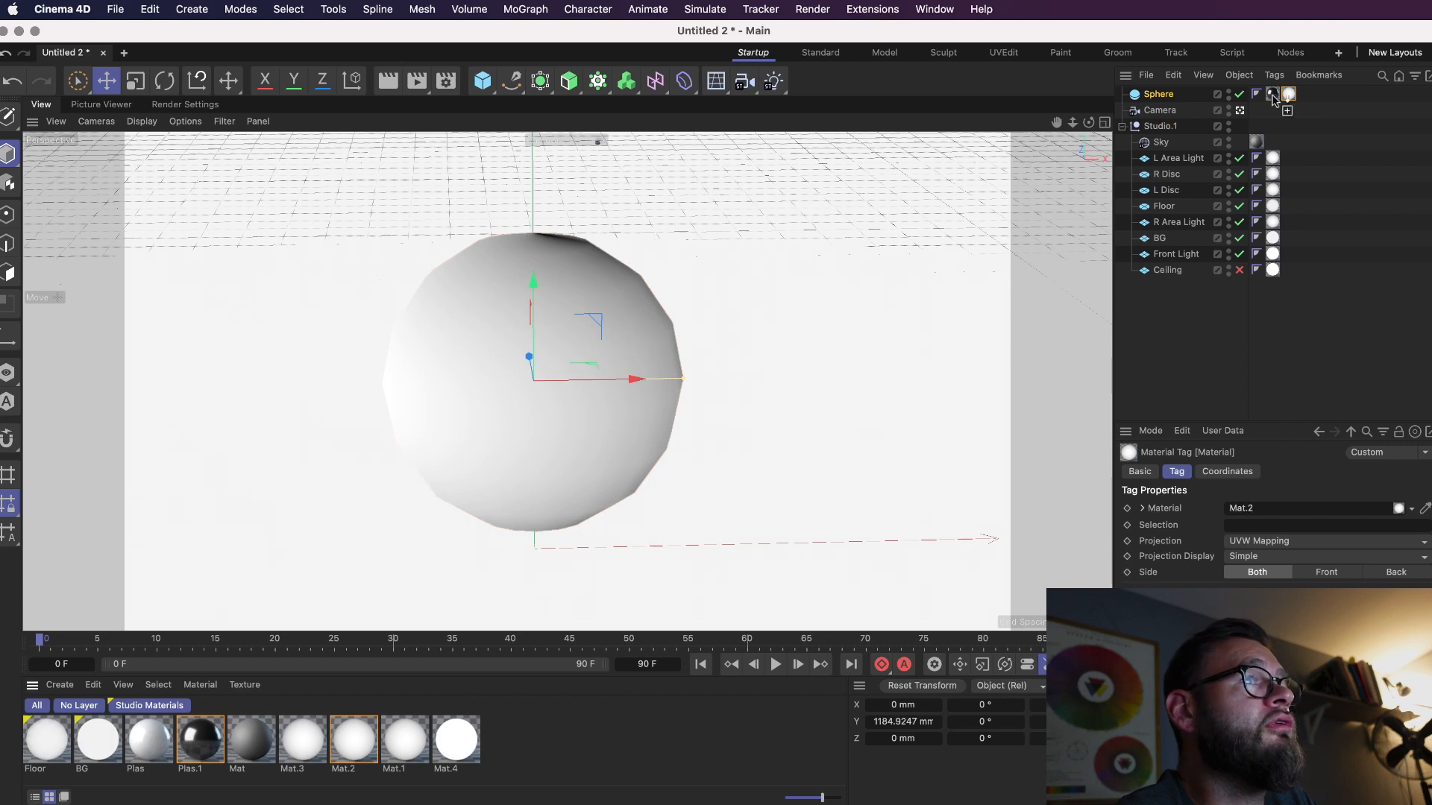
drag(1275, 101, 1267, 101)
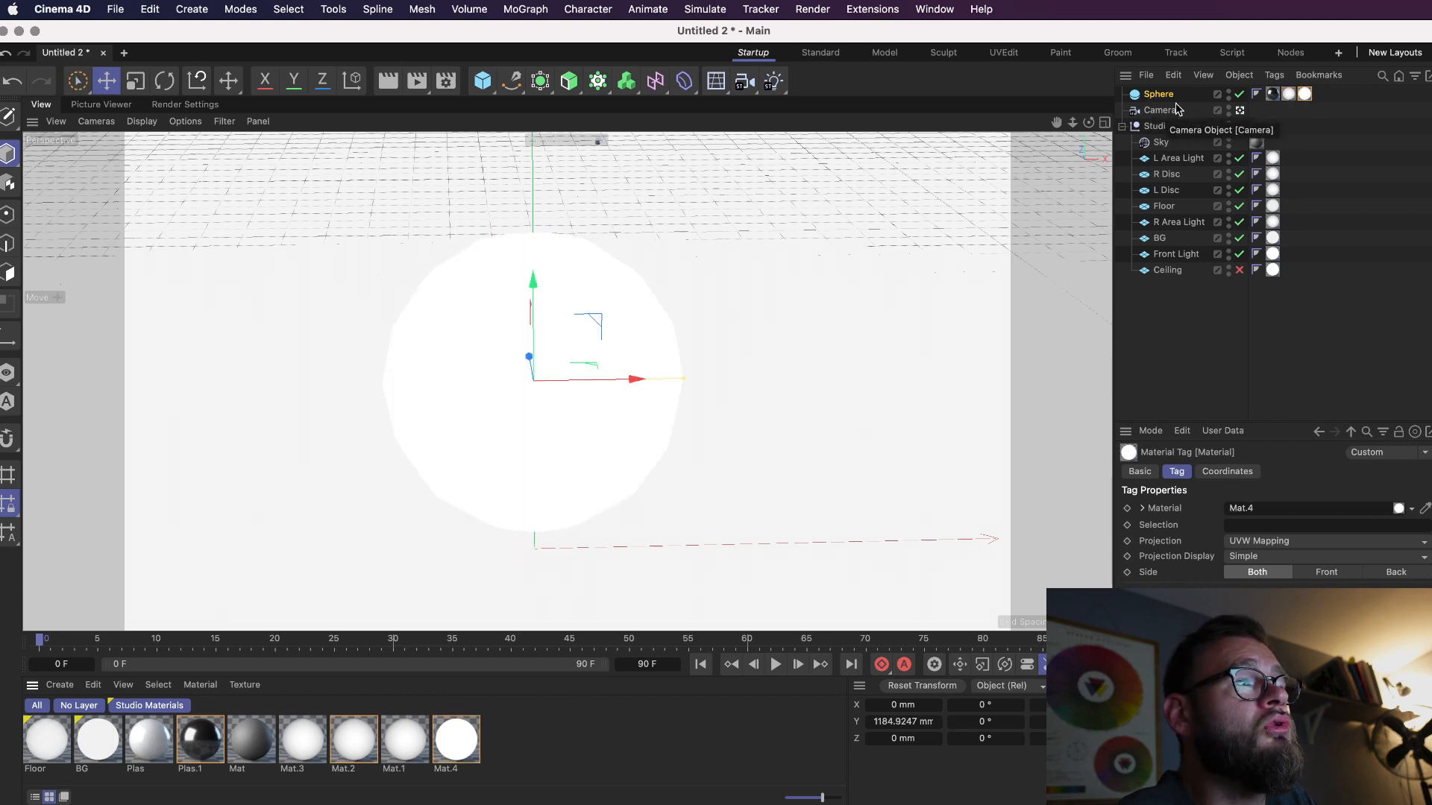
Reorder the sphere's material tags to Mat.4, Plas.1, Mat.2, and delete all of its material tags
mouse_move(1302, 96)
mouse_down()
mouse_move(1283, 97)
mouse_move(1303, 96)
mouse_up()
click(1267, 94)
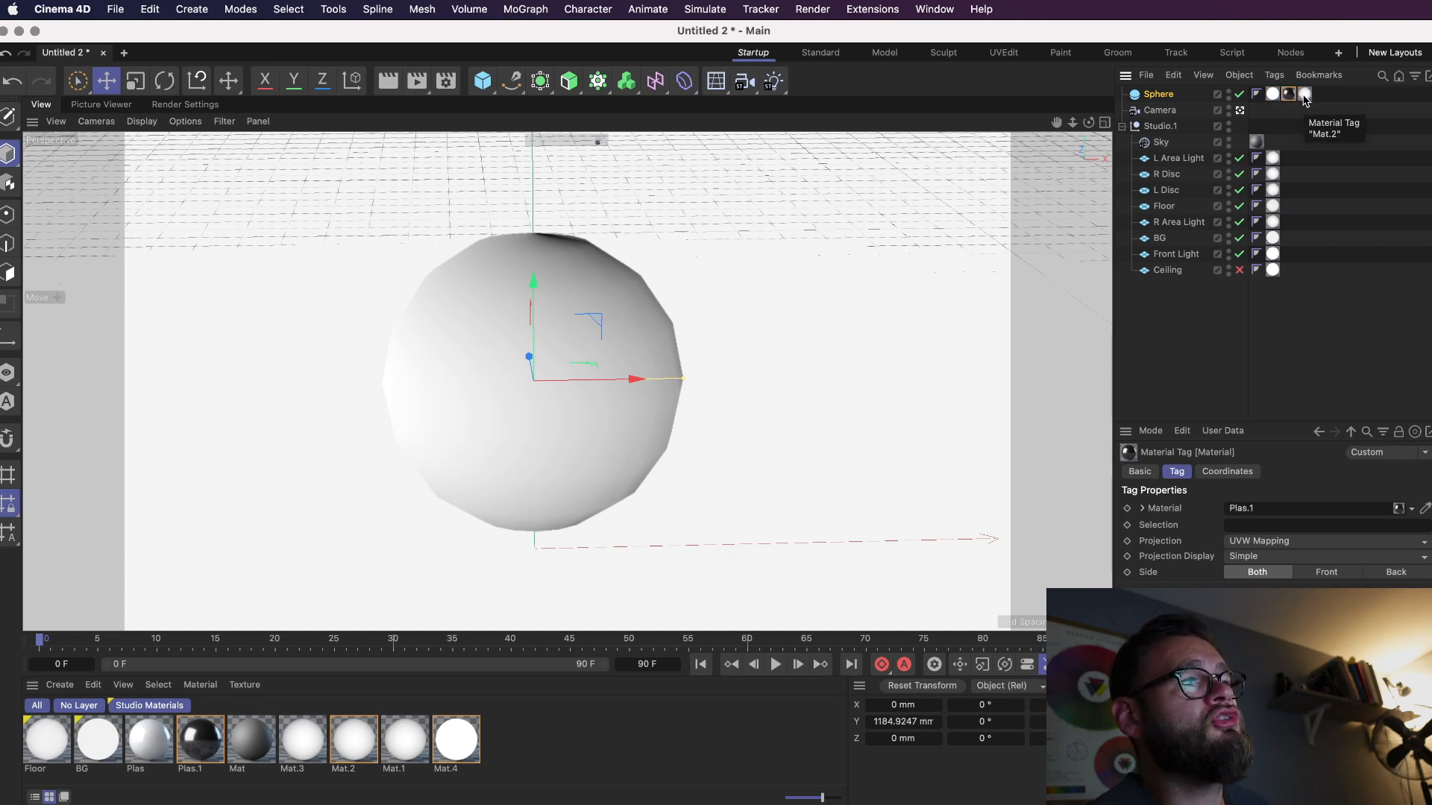
click(1304, 95)
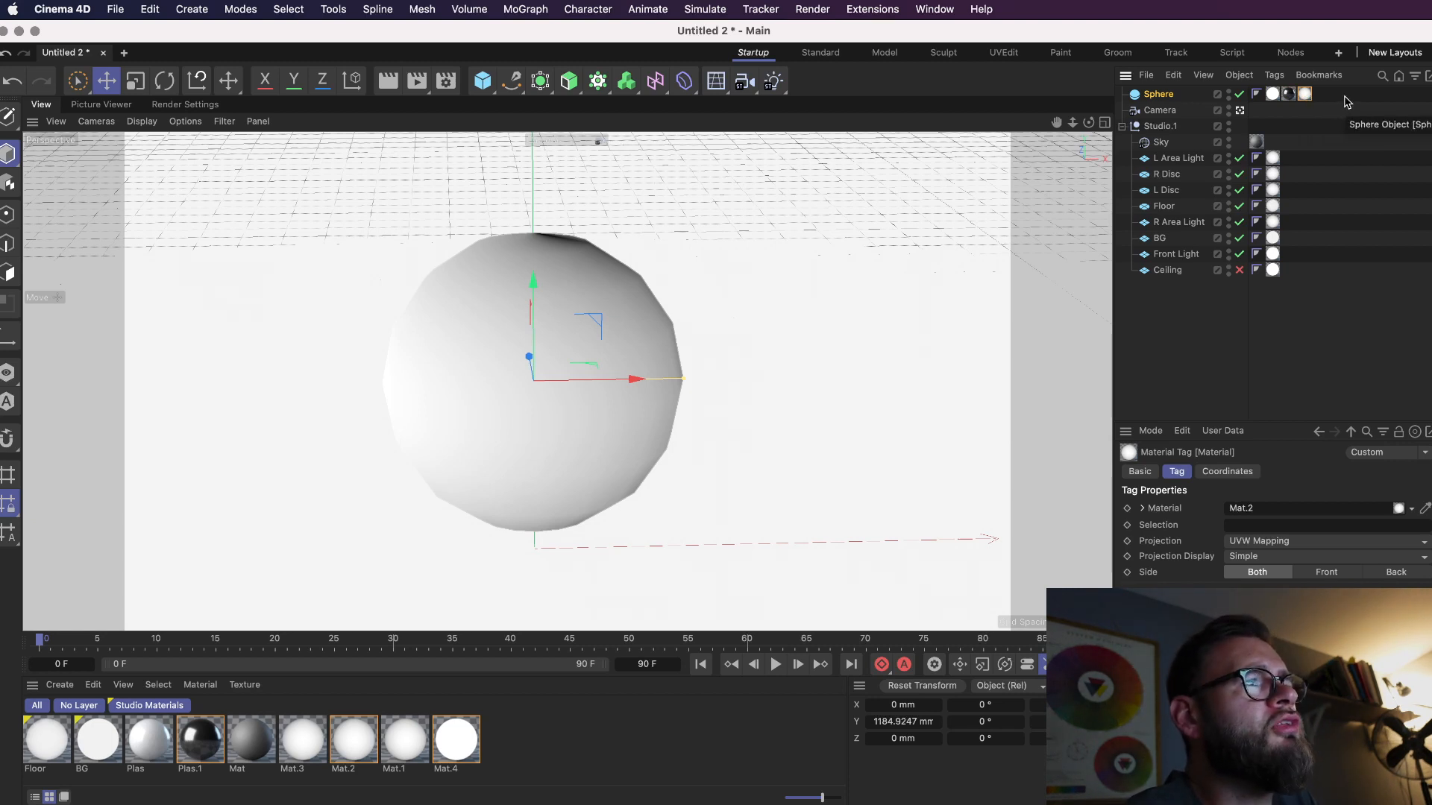
drag(1347, 103, 1267, 89)
key(Delete)
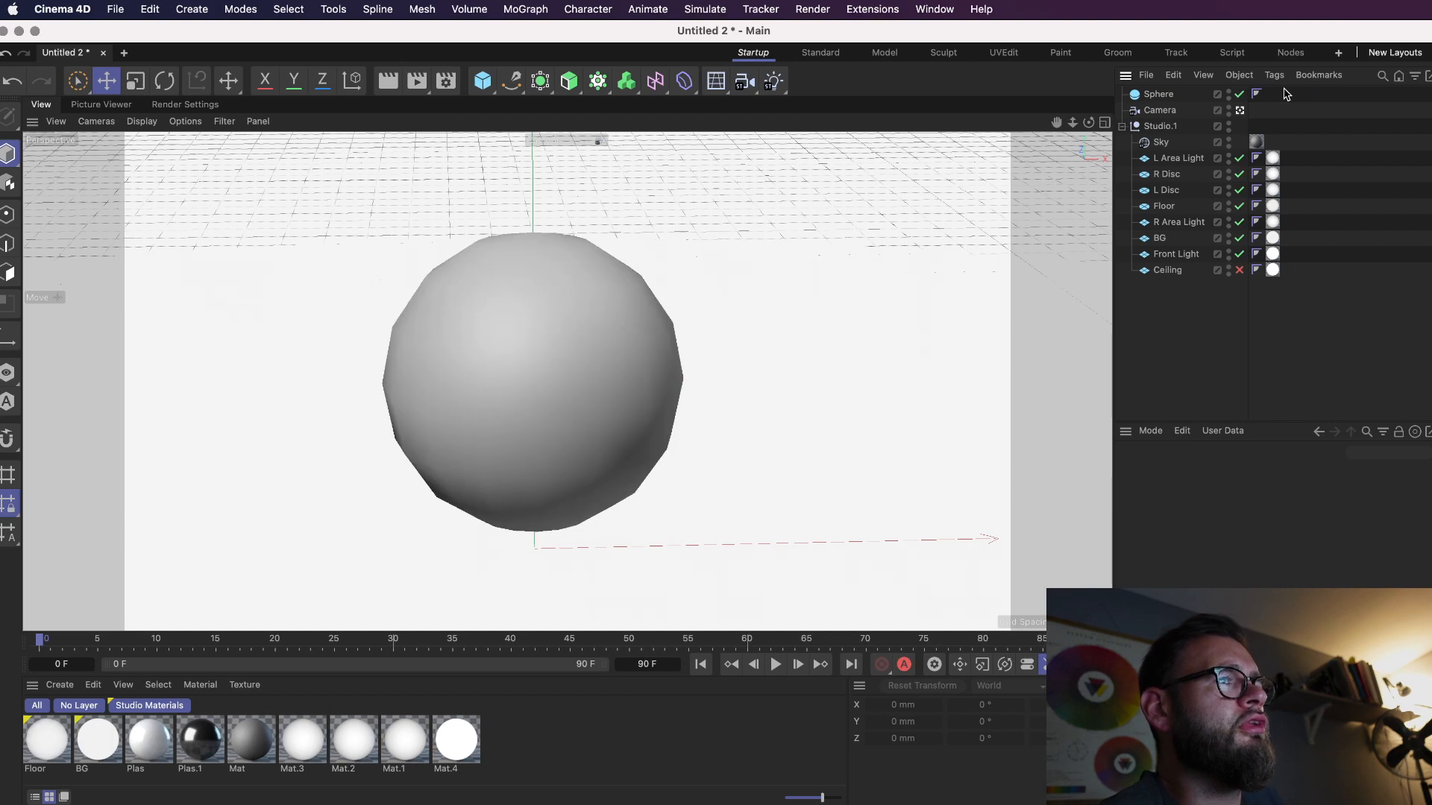
Apply the Plas.1 material to the sphere and open that material in the Material Editor
drag(209, 753, 544, 452)
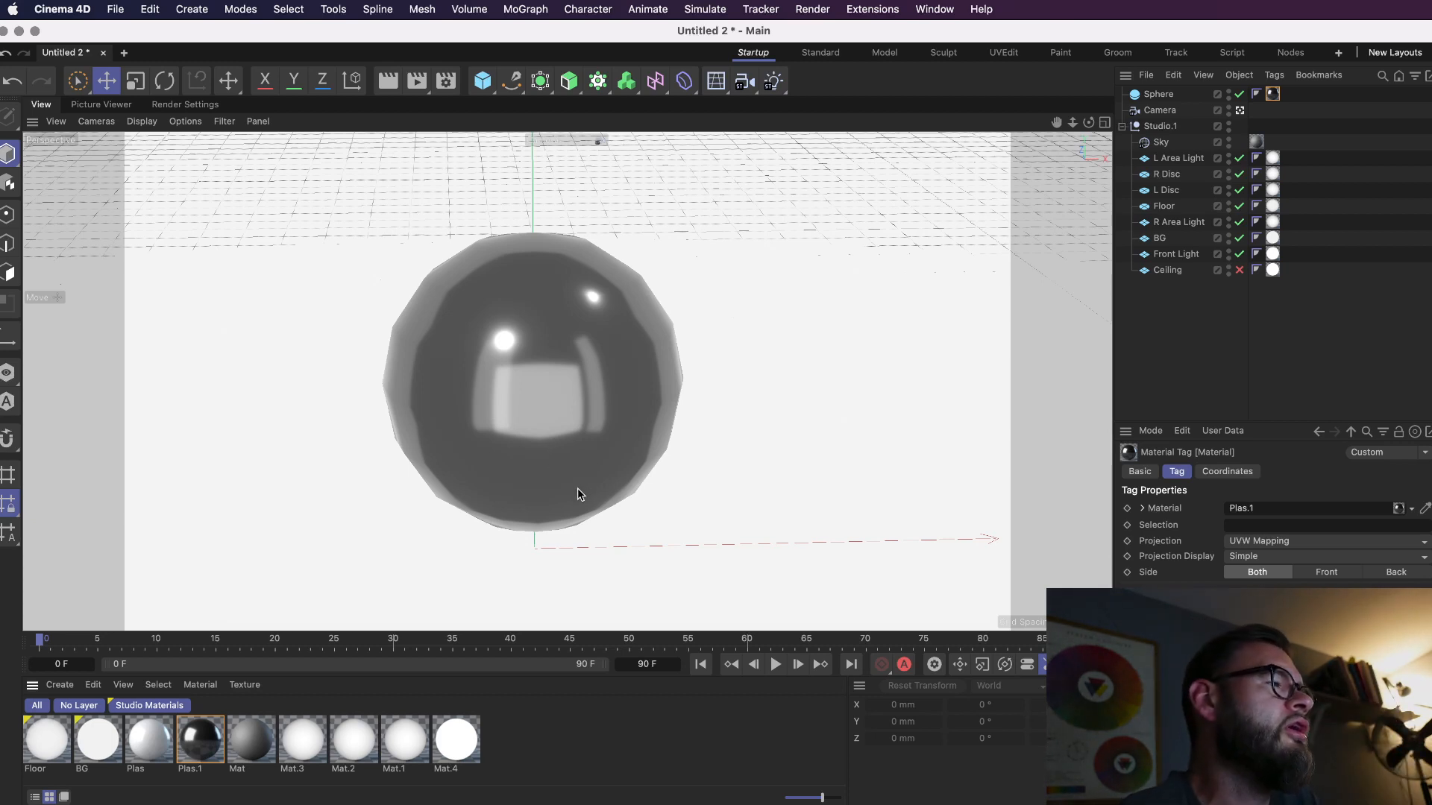
double_click(200, 738)
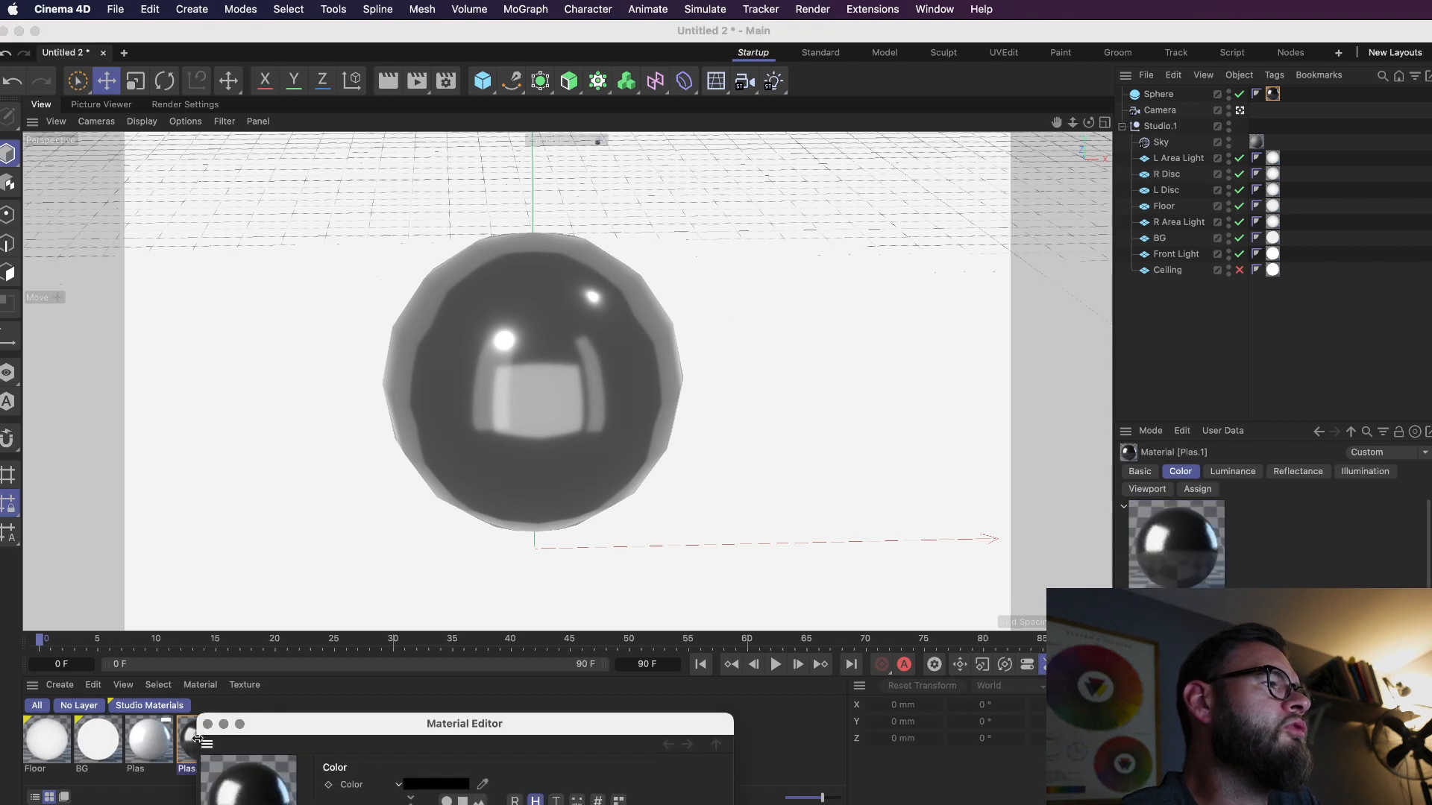
Move the Material Editor window clear of the sphere in the viewport
drag(309, 740, 671, 206)
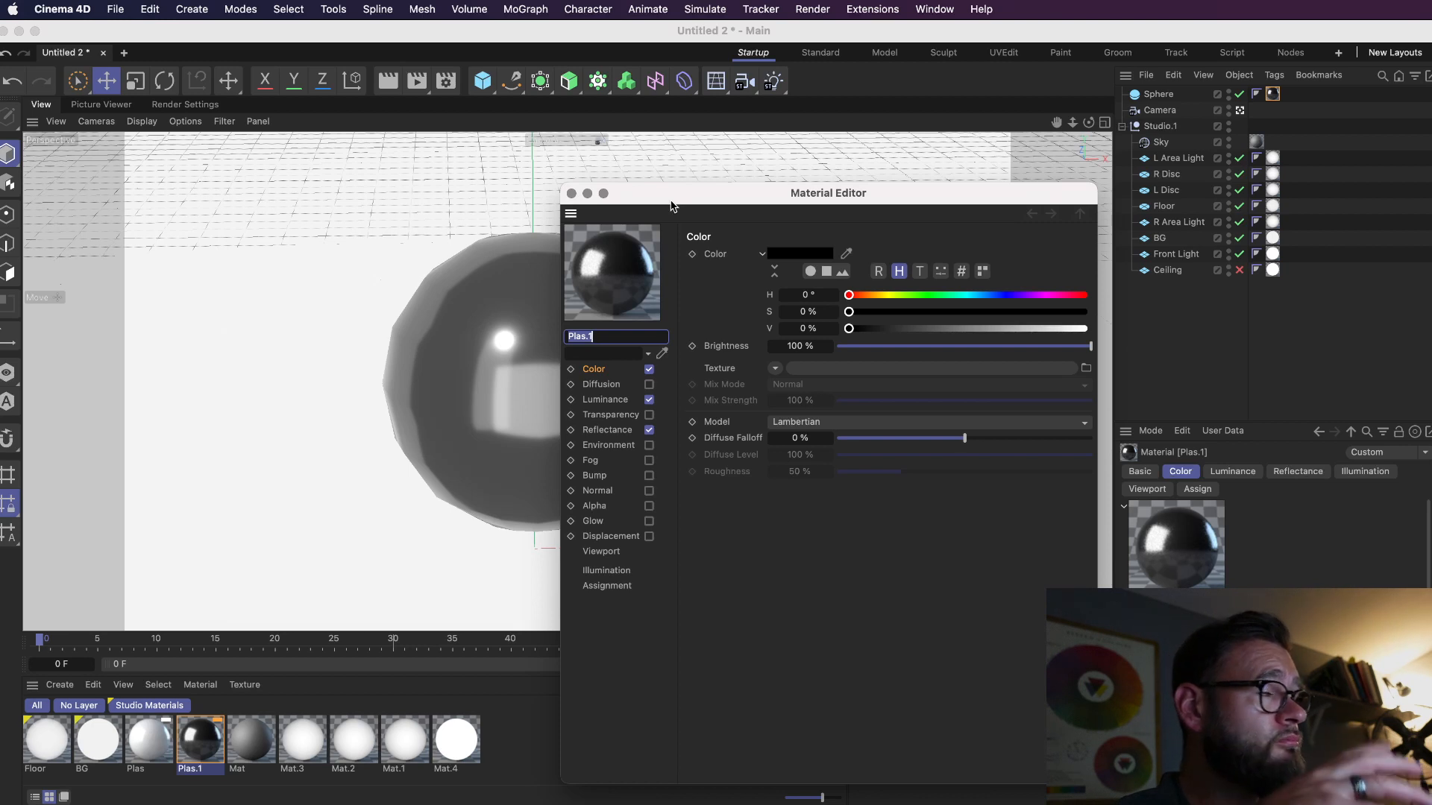
drag(671, 206, 709, 184)
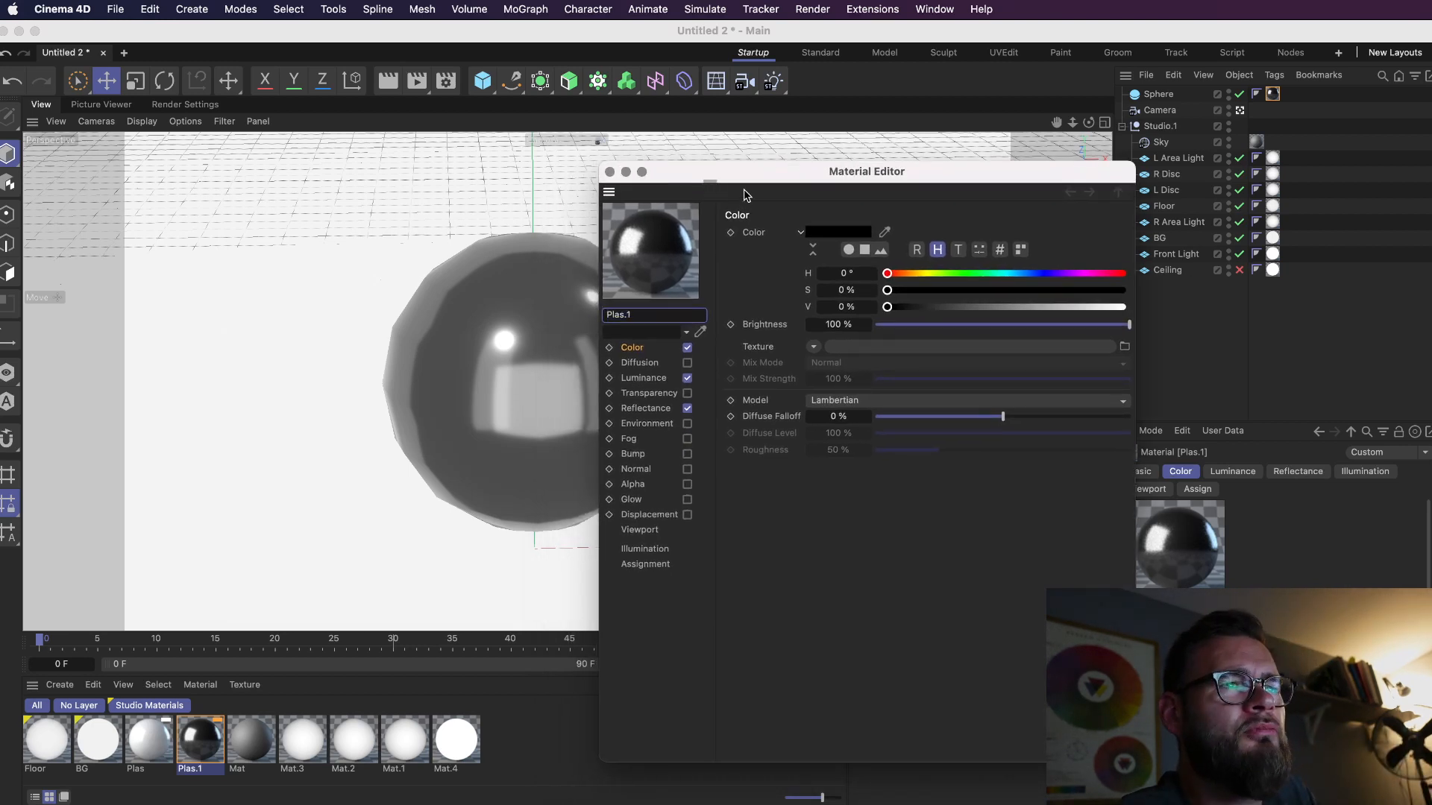
drag(758, 176, 917, 164)
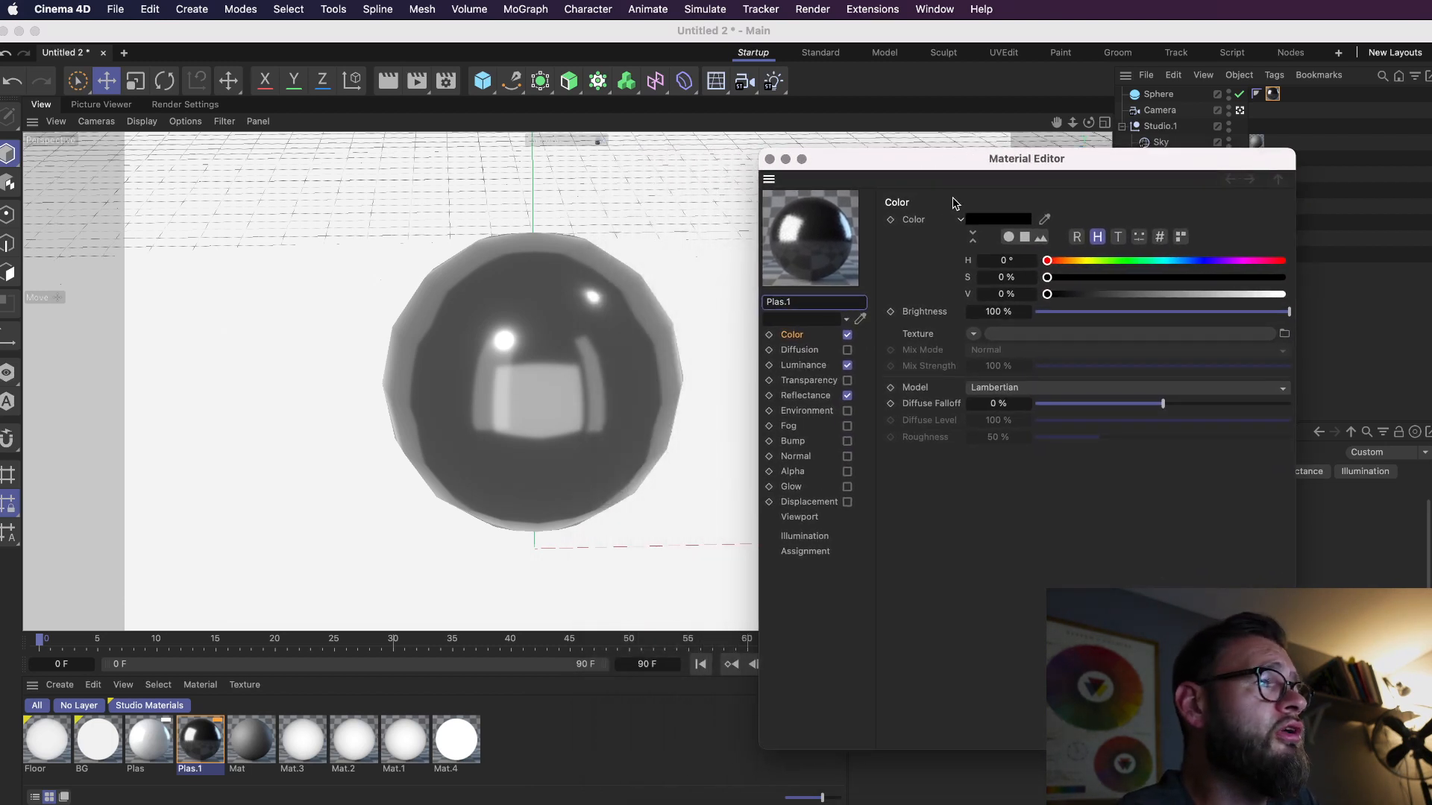
Toggle the Color and Luminance channels of the Plas.1 material off and back on
click(848, 336)
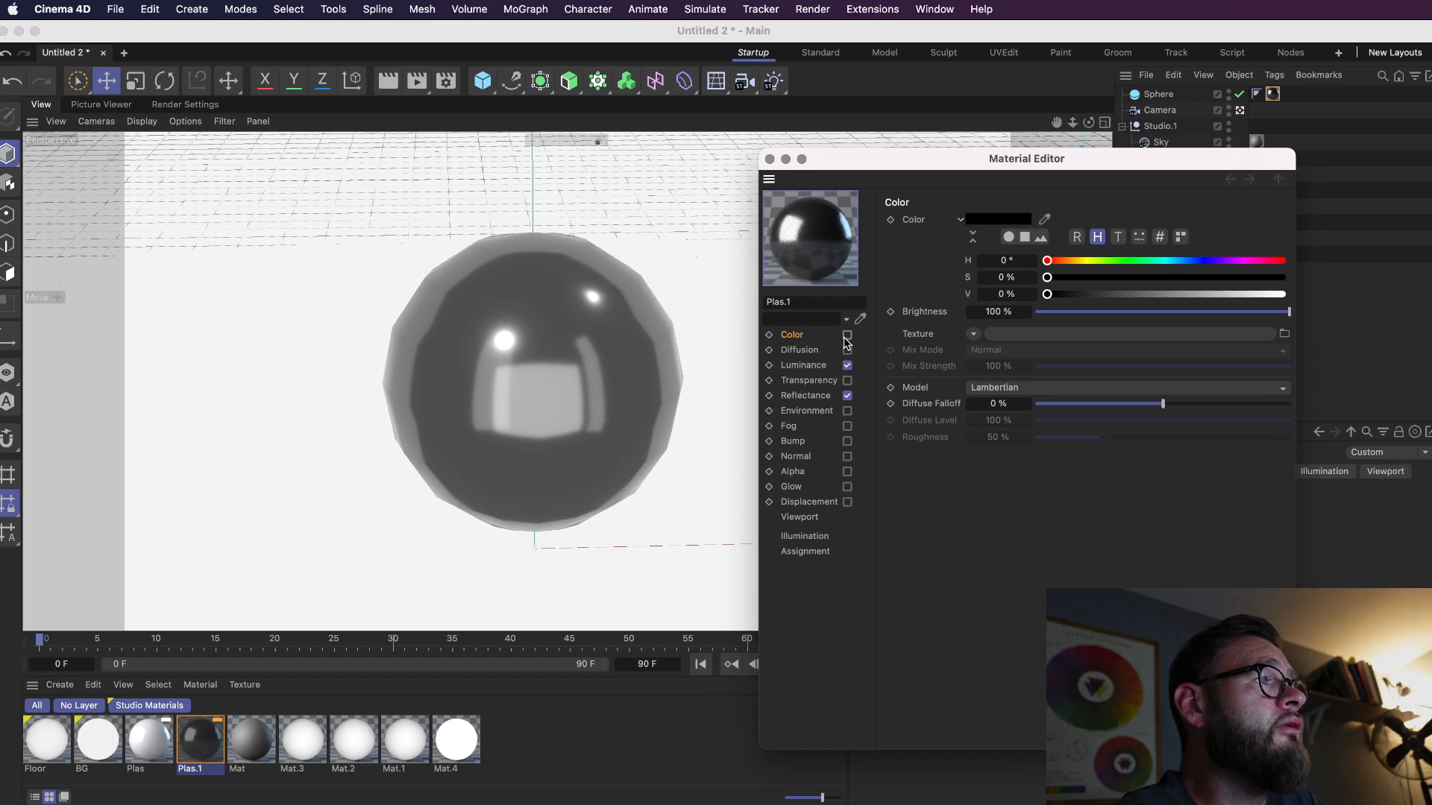
click(848, 338)
click(847, 368)
click(846, 368)
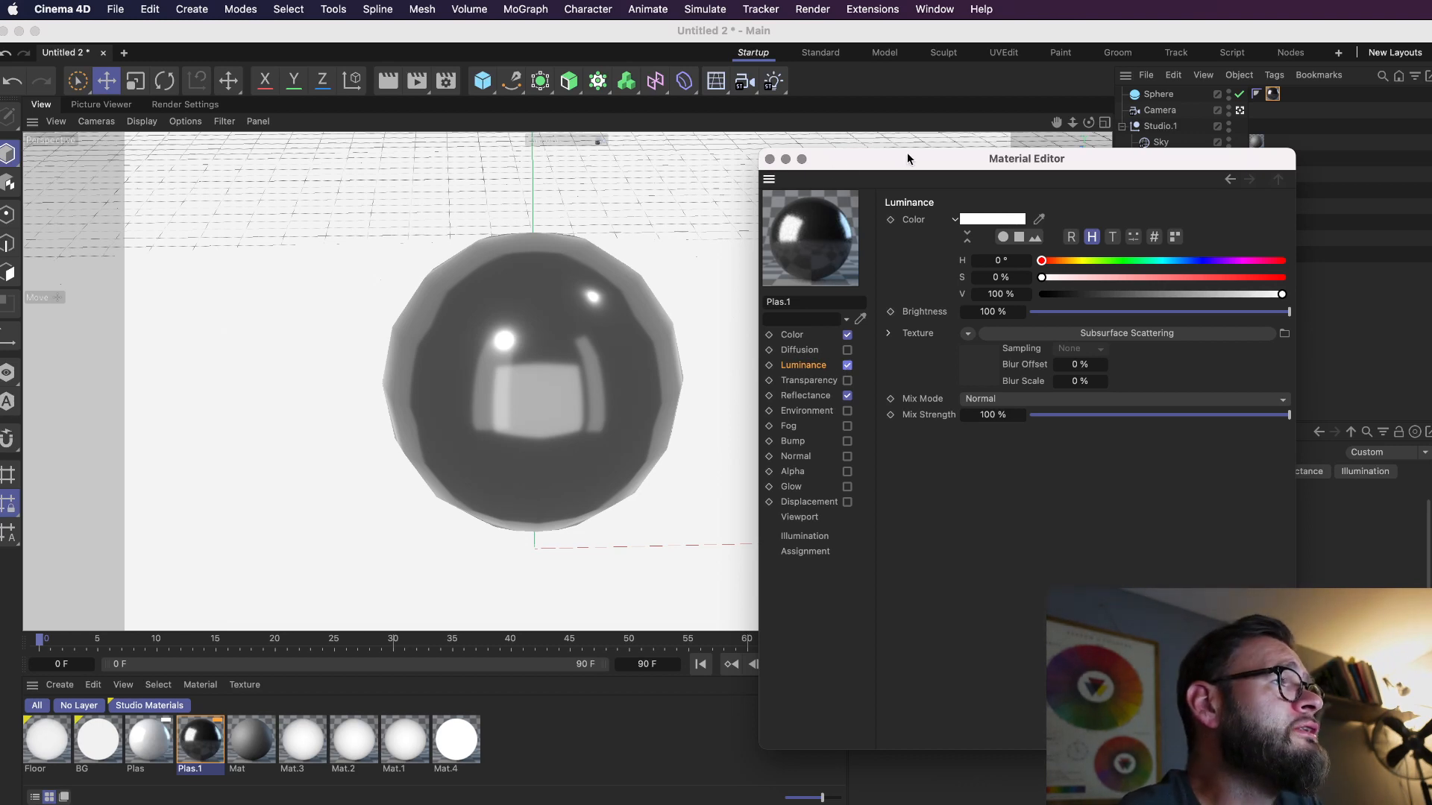
drag(909, 158, 923, 137)
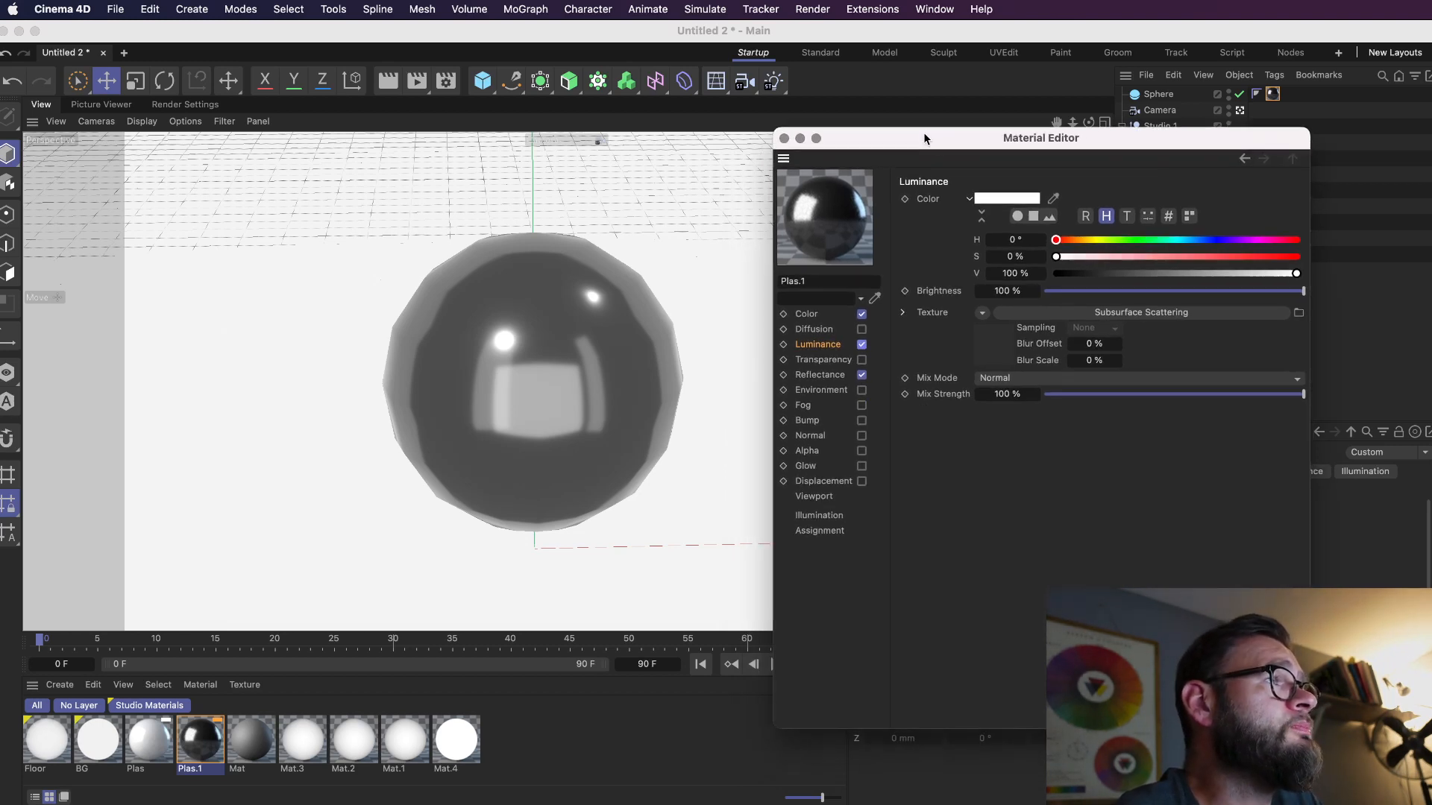
click(865, 316)
click(865, 315)
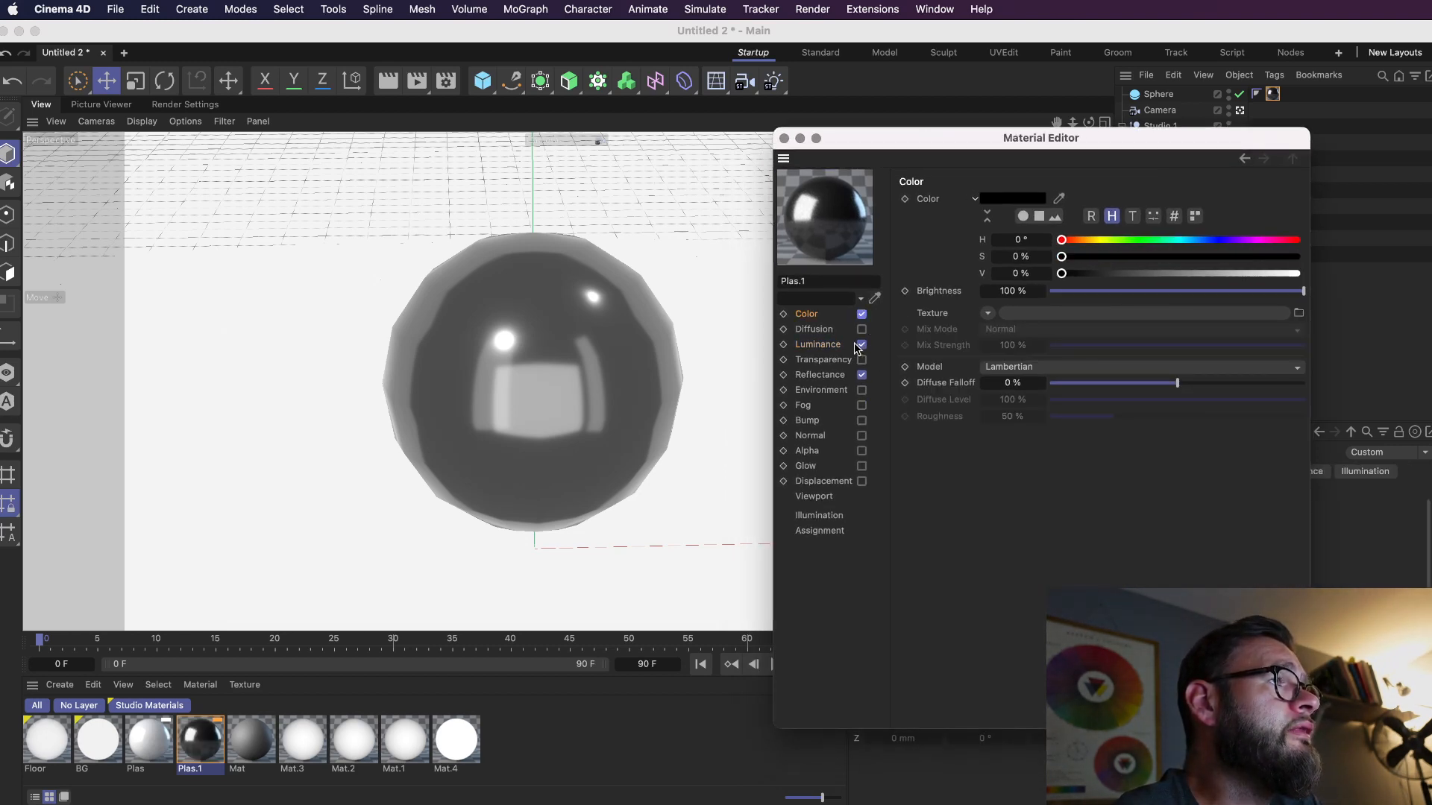
click(862, 347)
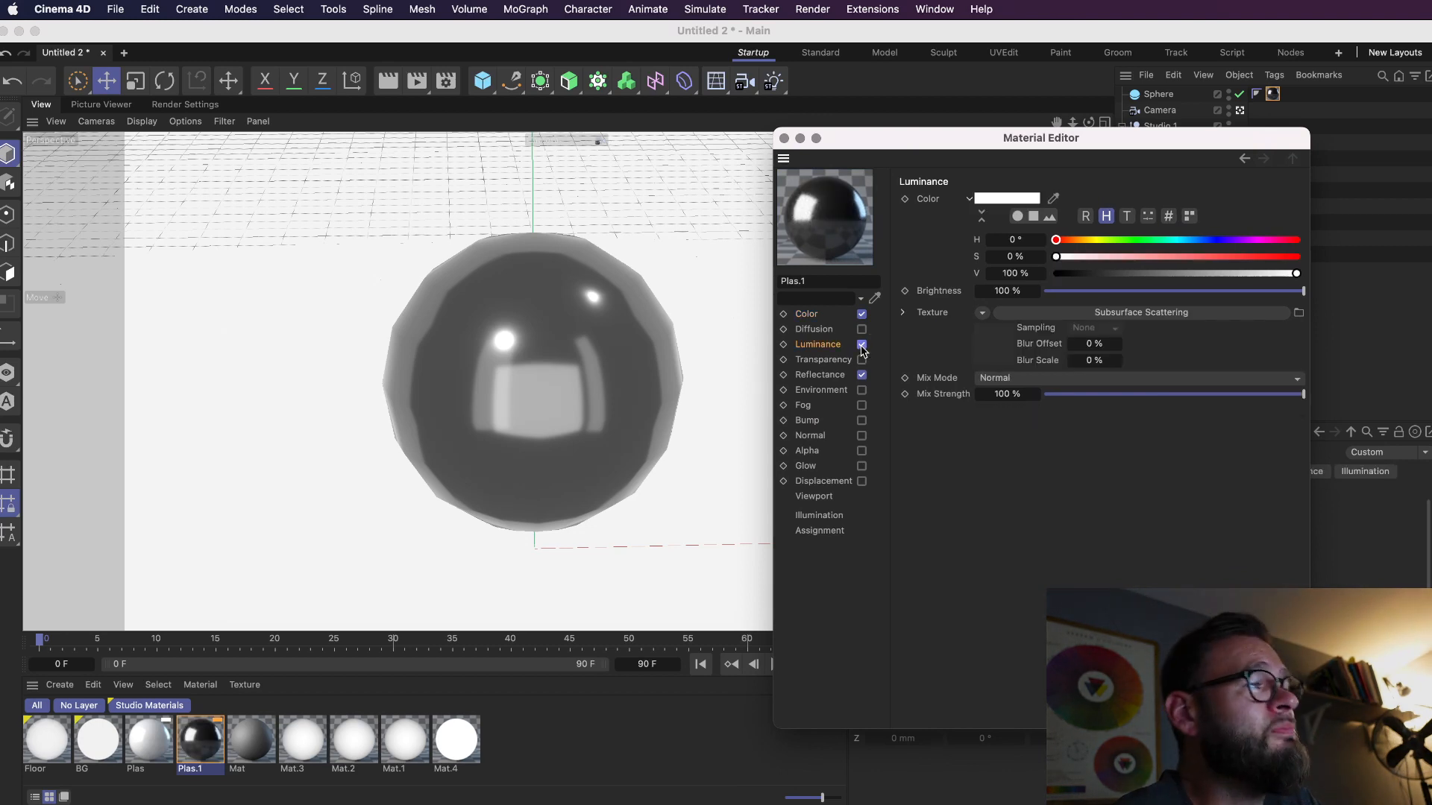
click(863, 346)
click(862, 346)
Enable the Transparency channel of Plas.1 and start an interactive render region over the sphere
click(862, 360)
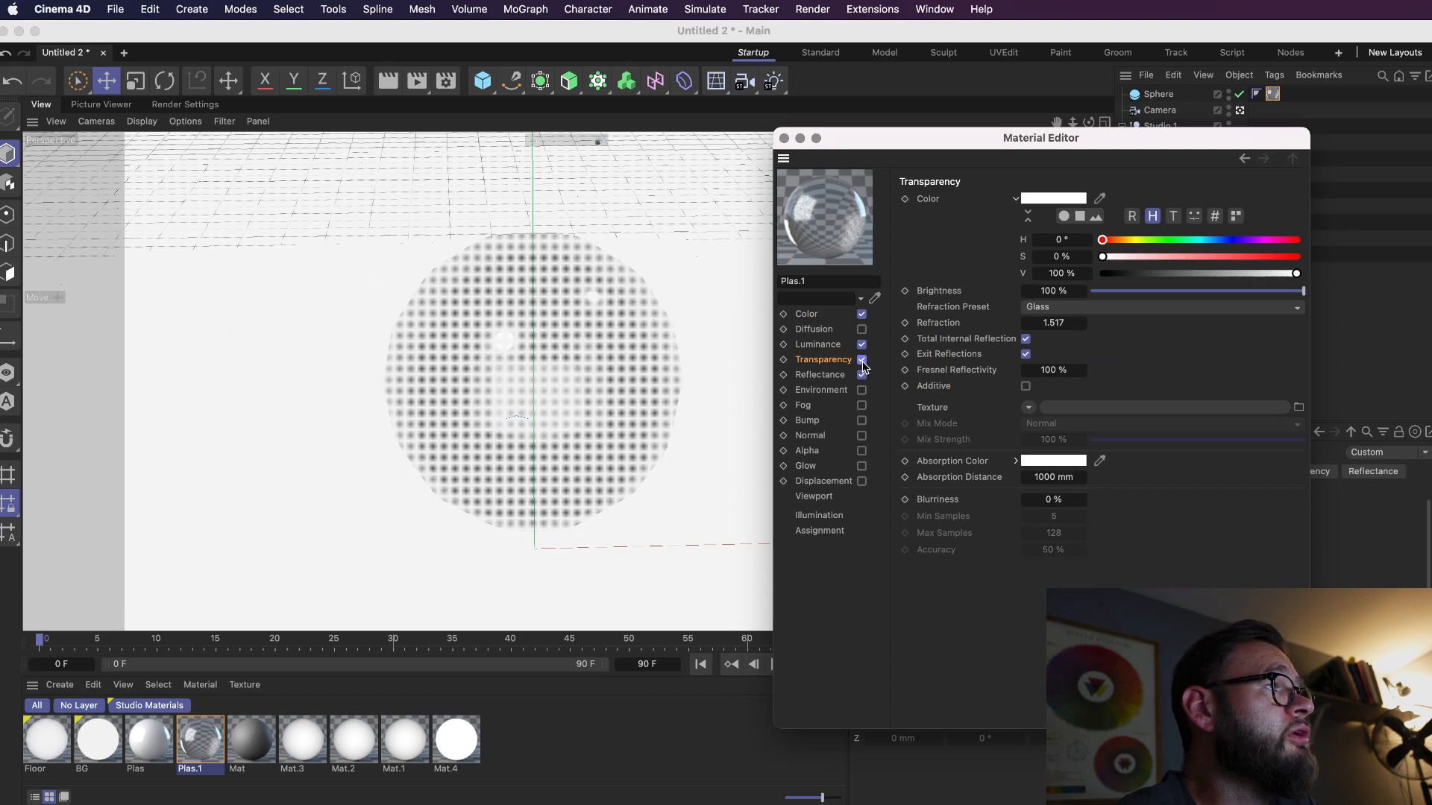
click(659, 120)
key(alt+r)
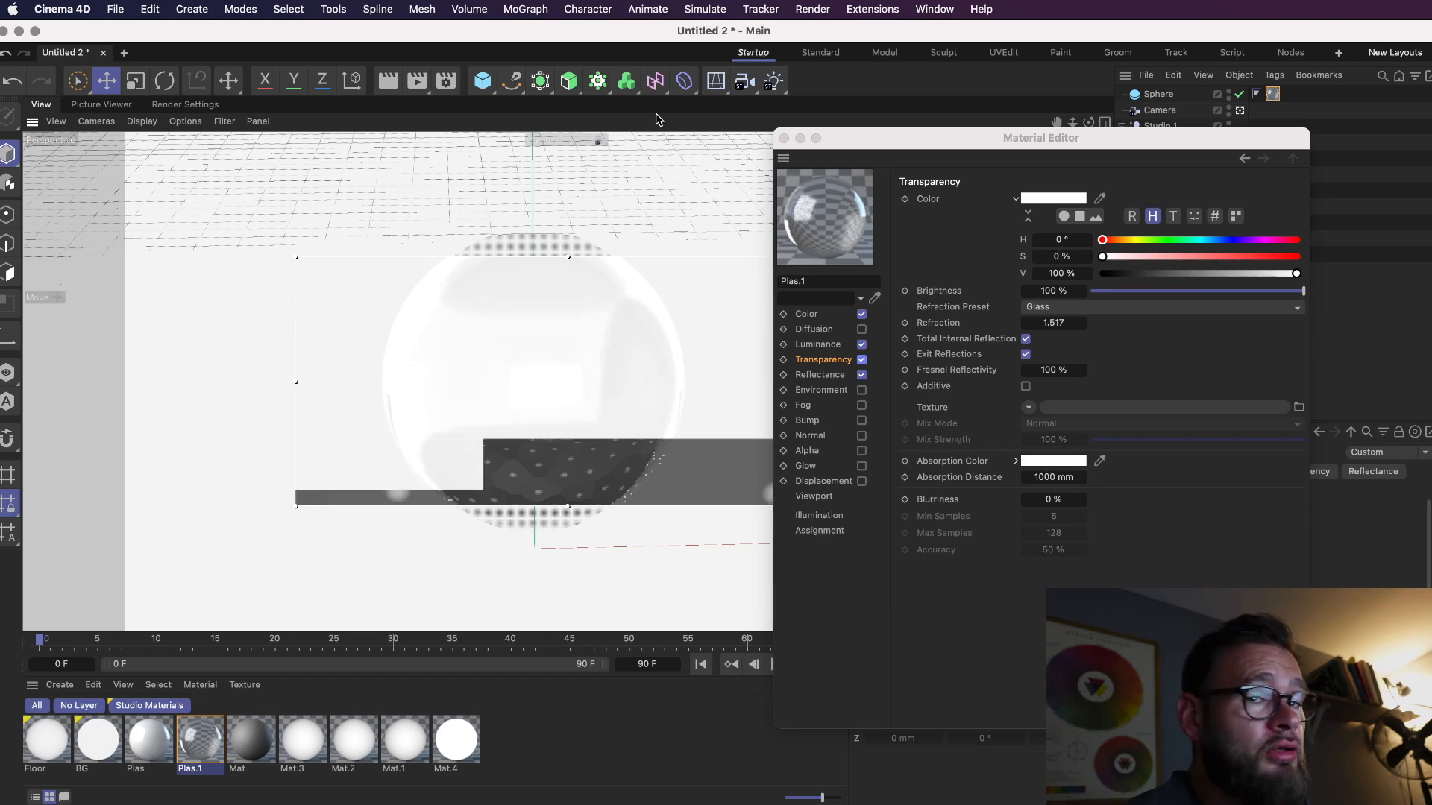
Disable the Transparency channel of Plas.1 and bring up its Color channel settings
click(862, 359)
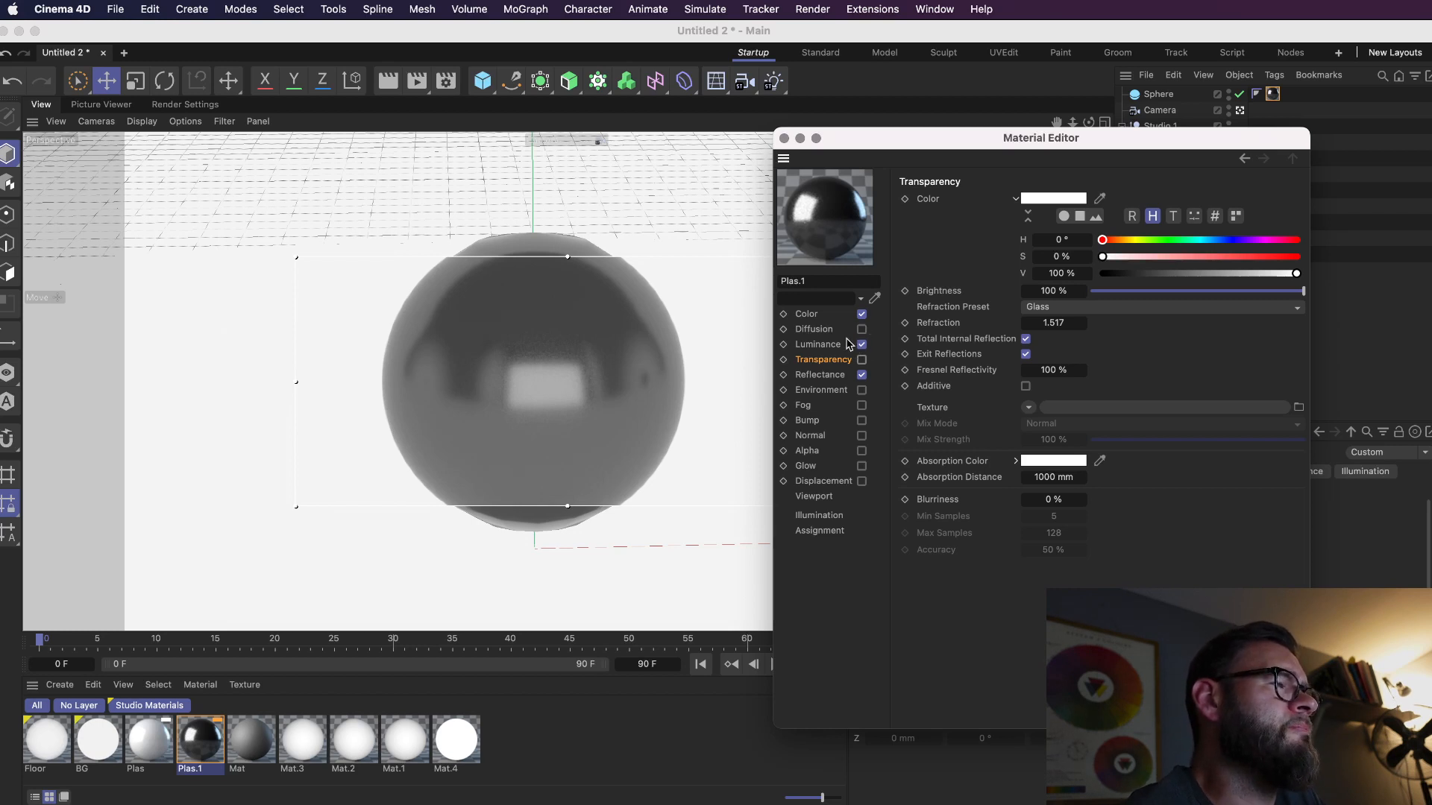
drag(939, 135, 869, 167)
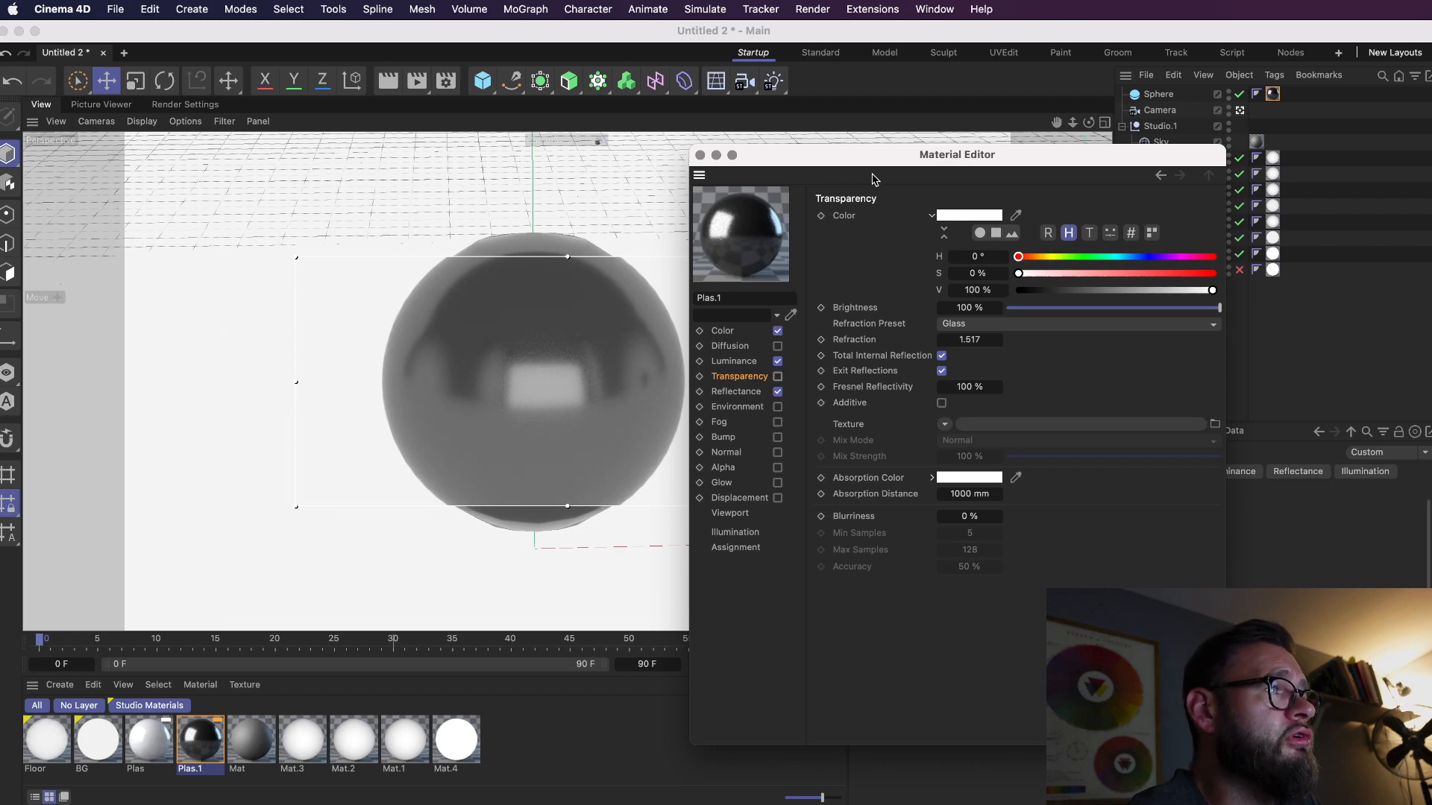
click(740, 332)
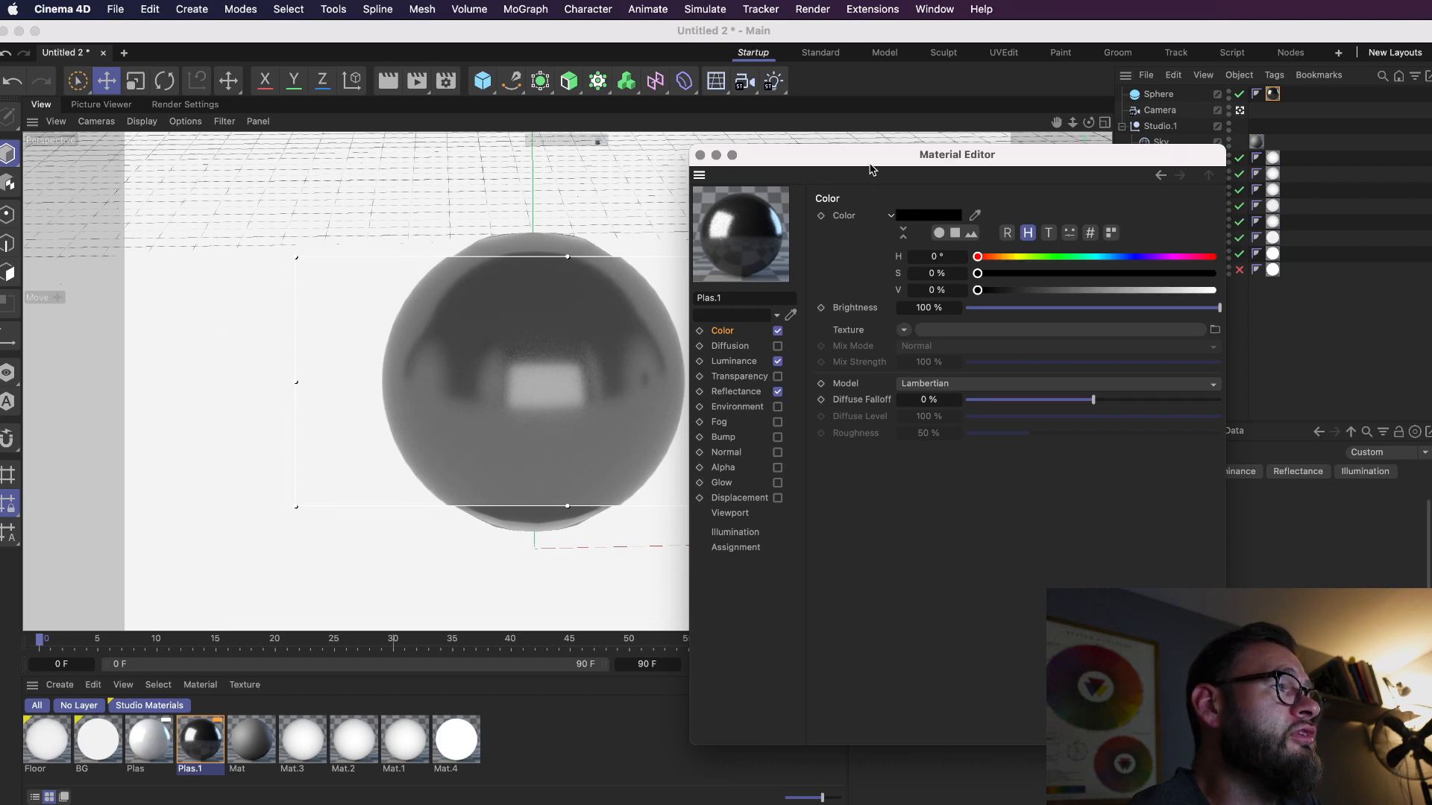
drag(870, 170, 926, 148)
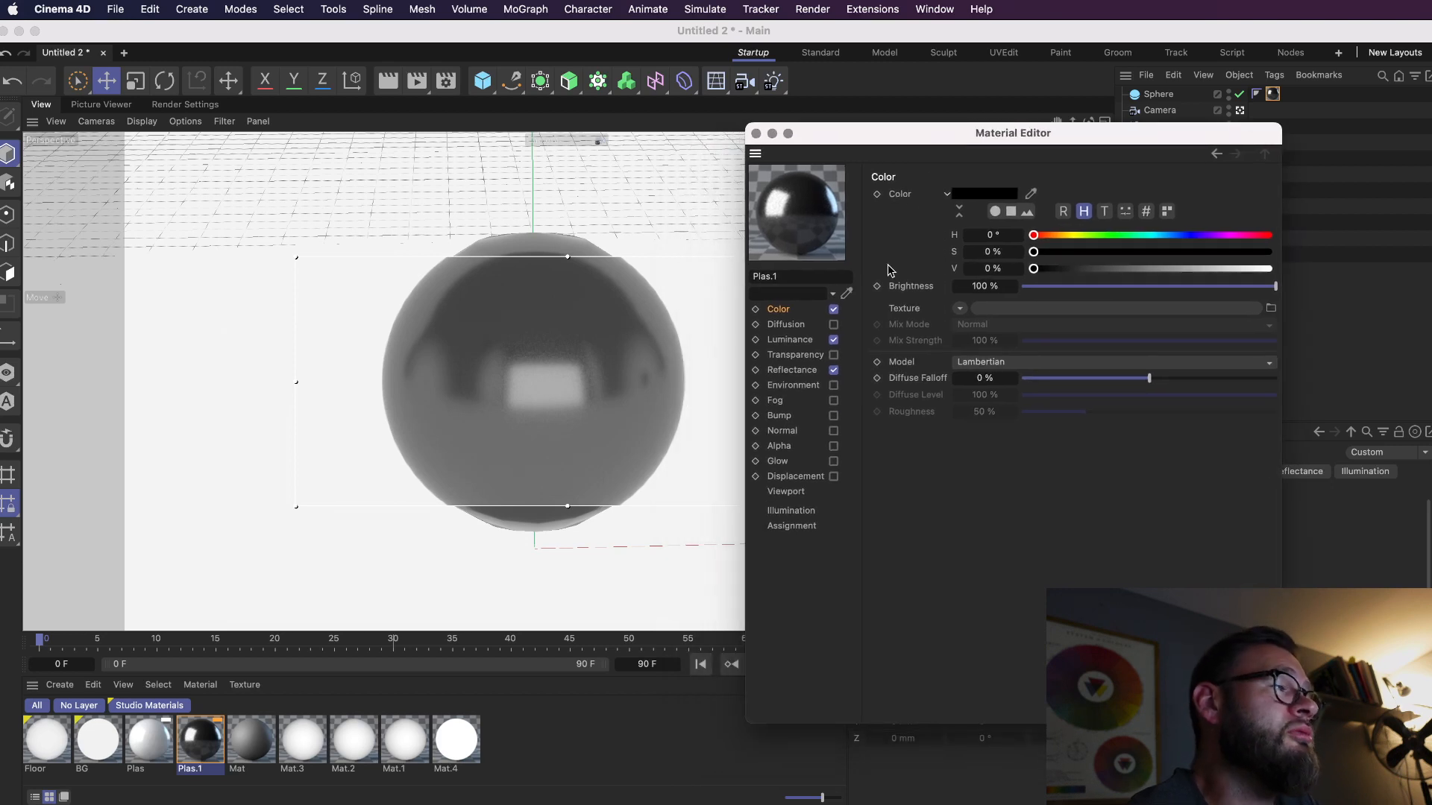
Switch the renderer to Standard and back to Physical in the render settings, and return to the viewport
click(185, 105)
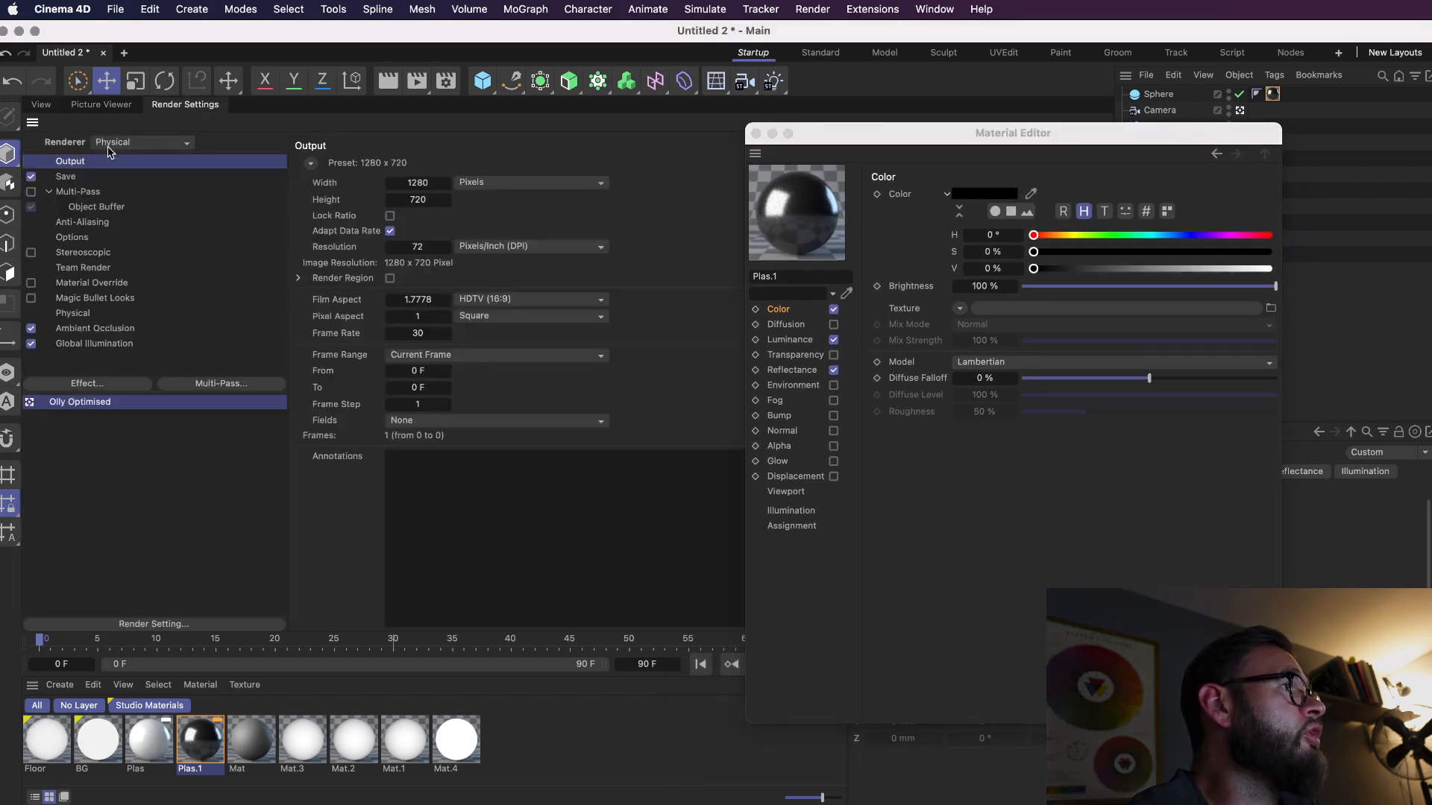
click(134, 143)
click(167, 178)
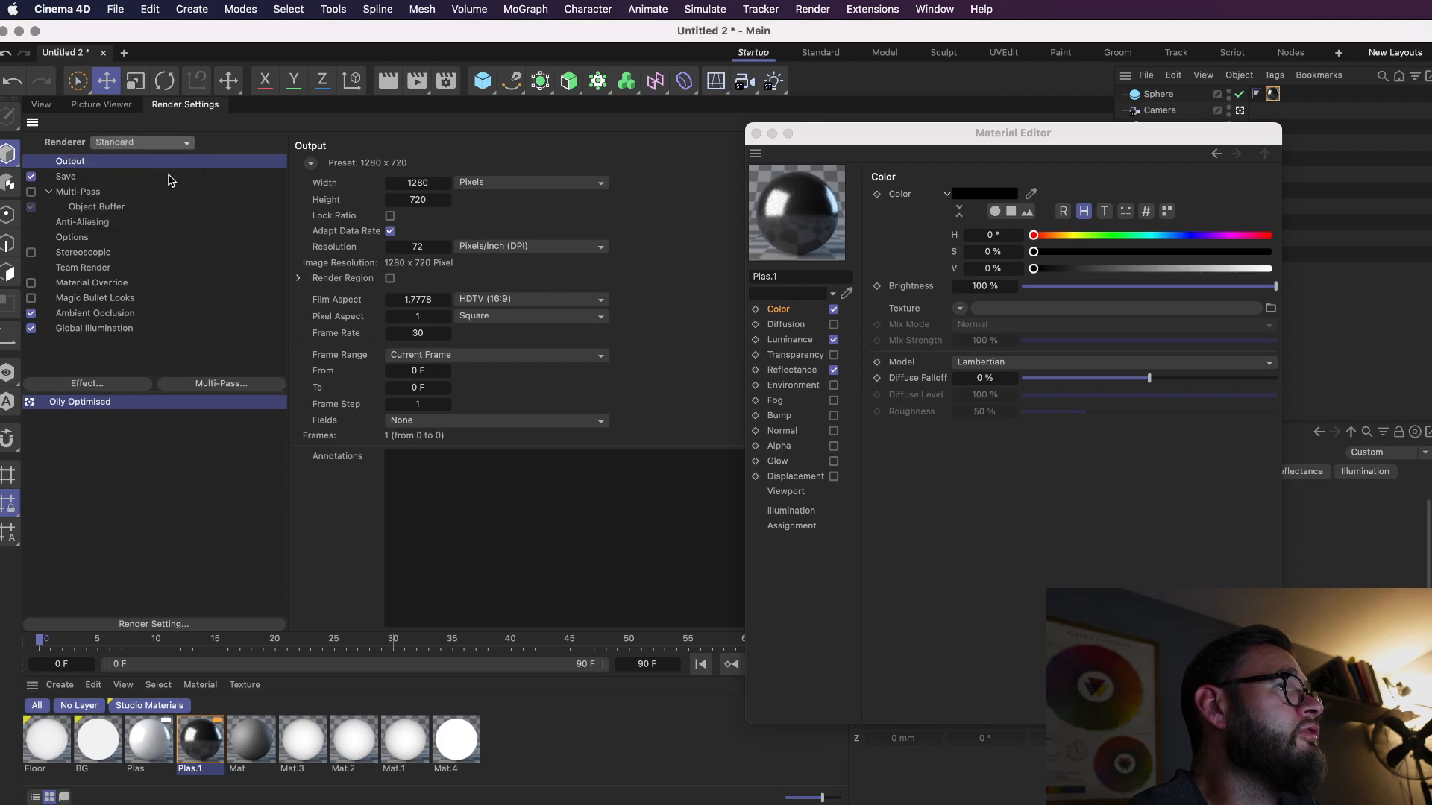
click(144, 146)
click(128, 194)
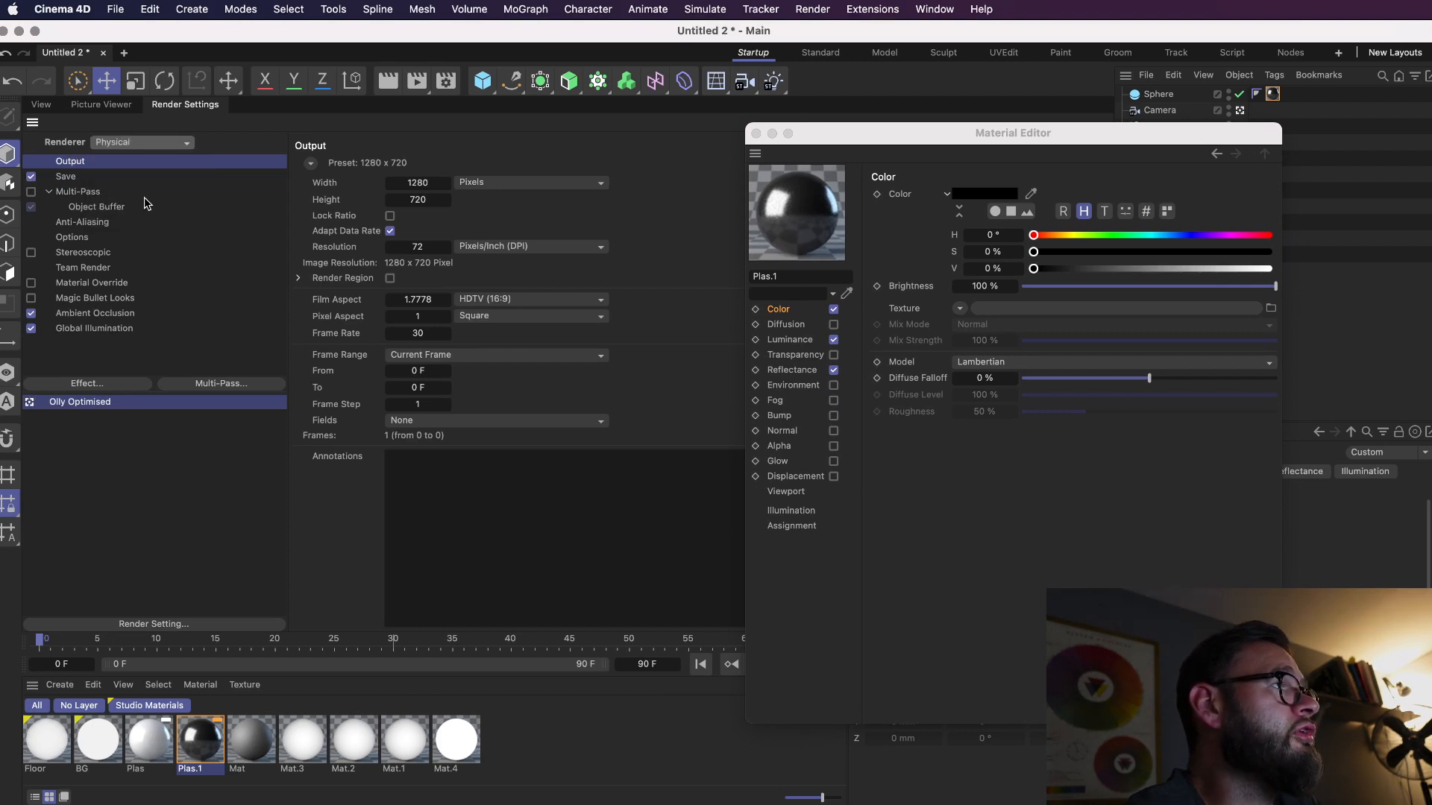
click(46, 105)
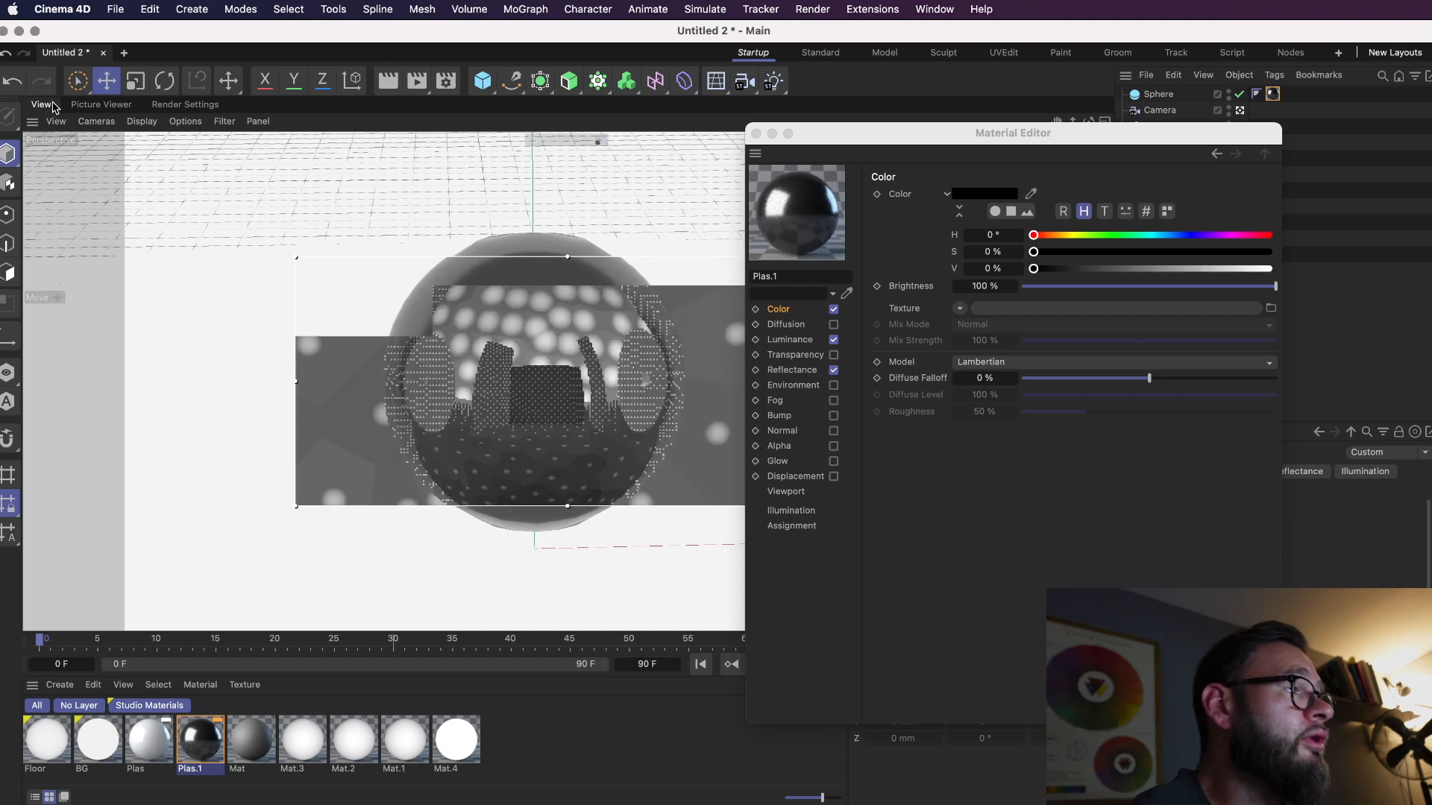
Set the Plas.1 color to purple with H 278°, S 55% and V 100%, and close the Material Editor
click(796, 309)
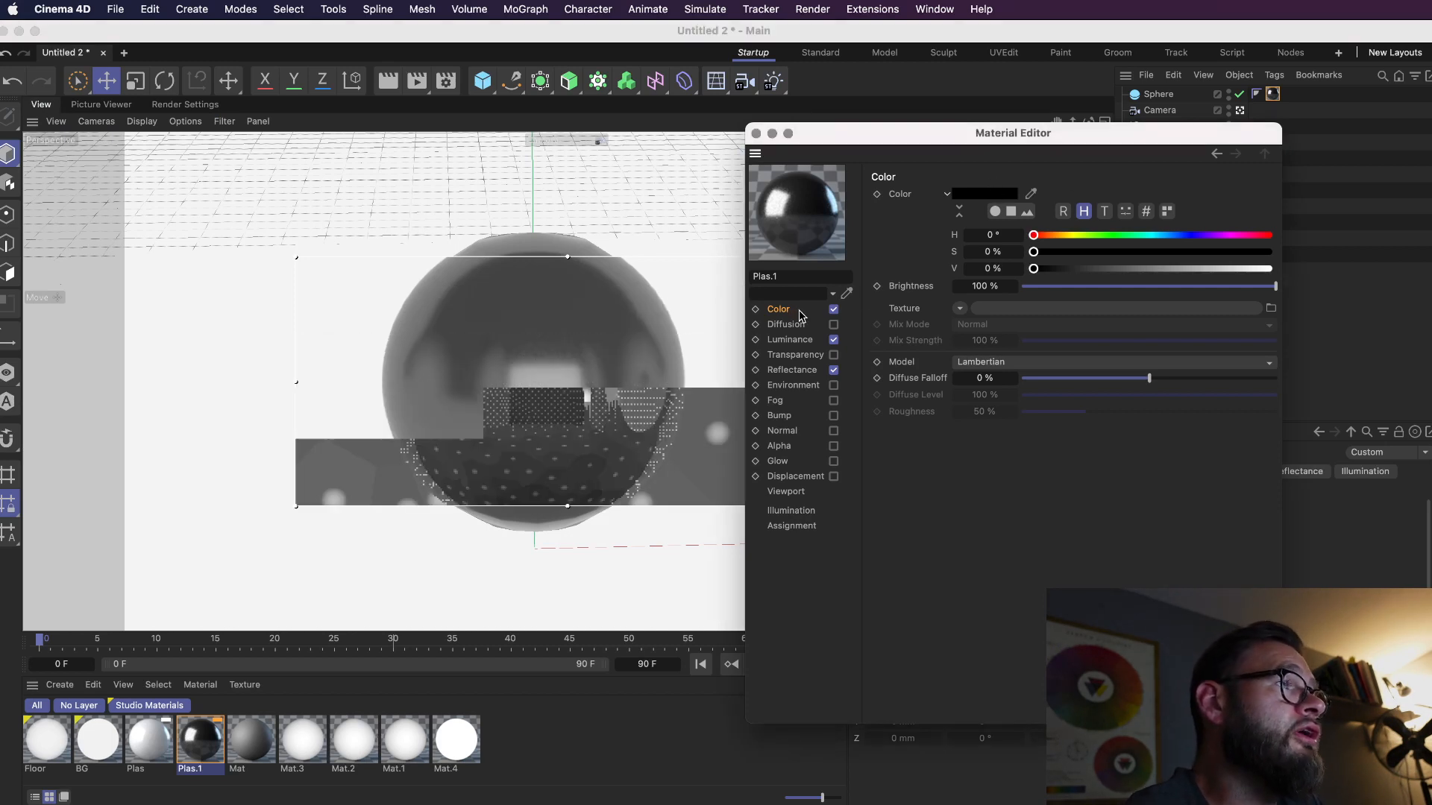
drag(1035, 252, 1286, 269)
click(1146, 235)
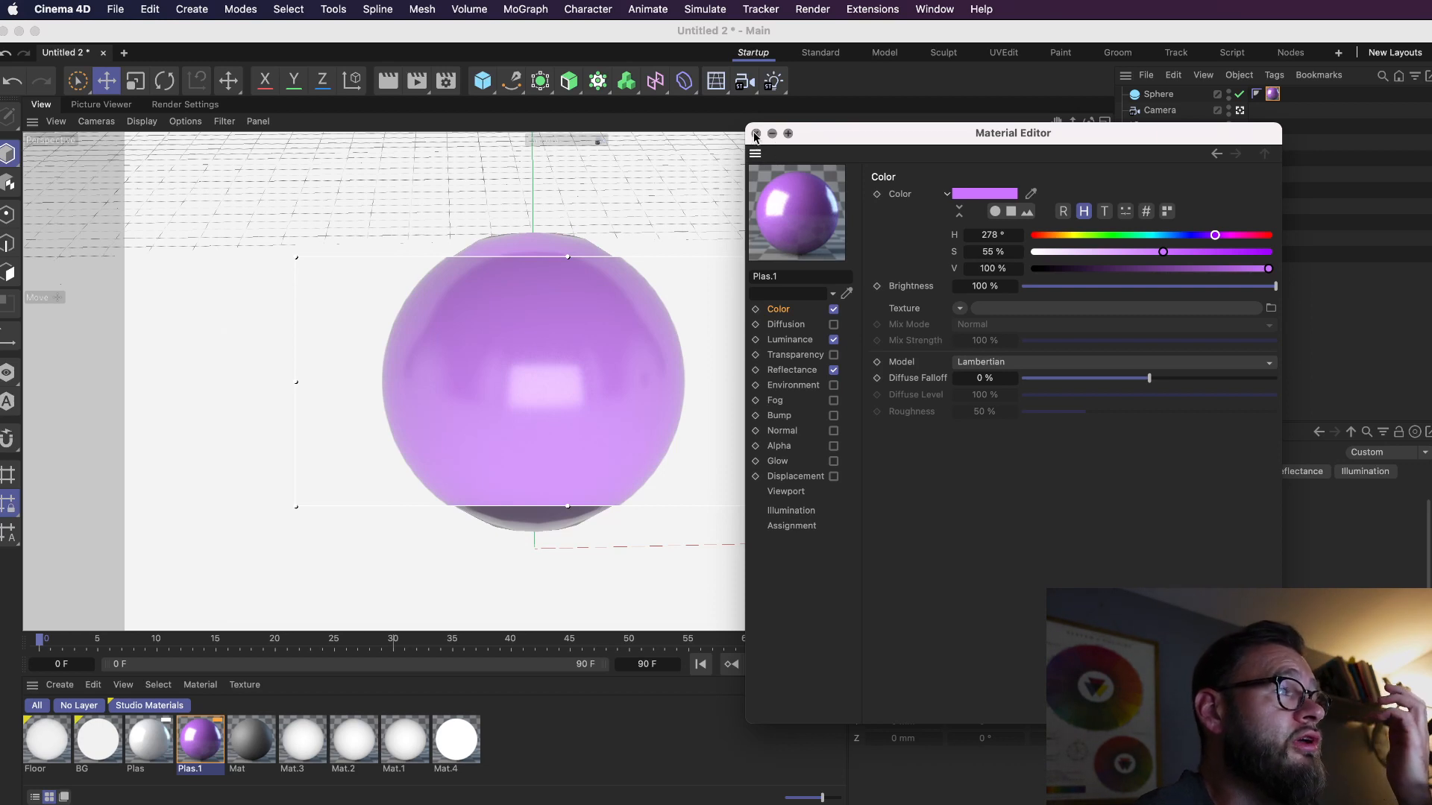
click(756, 134)
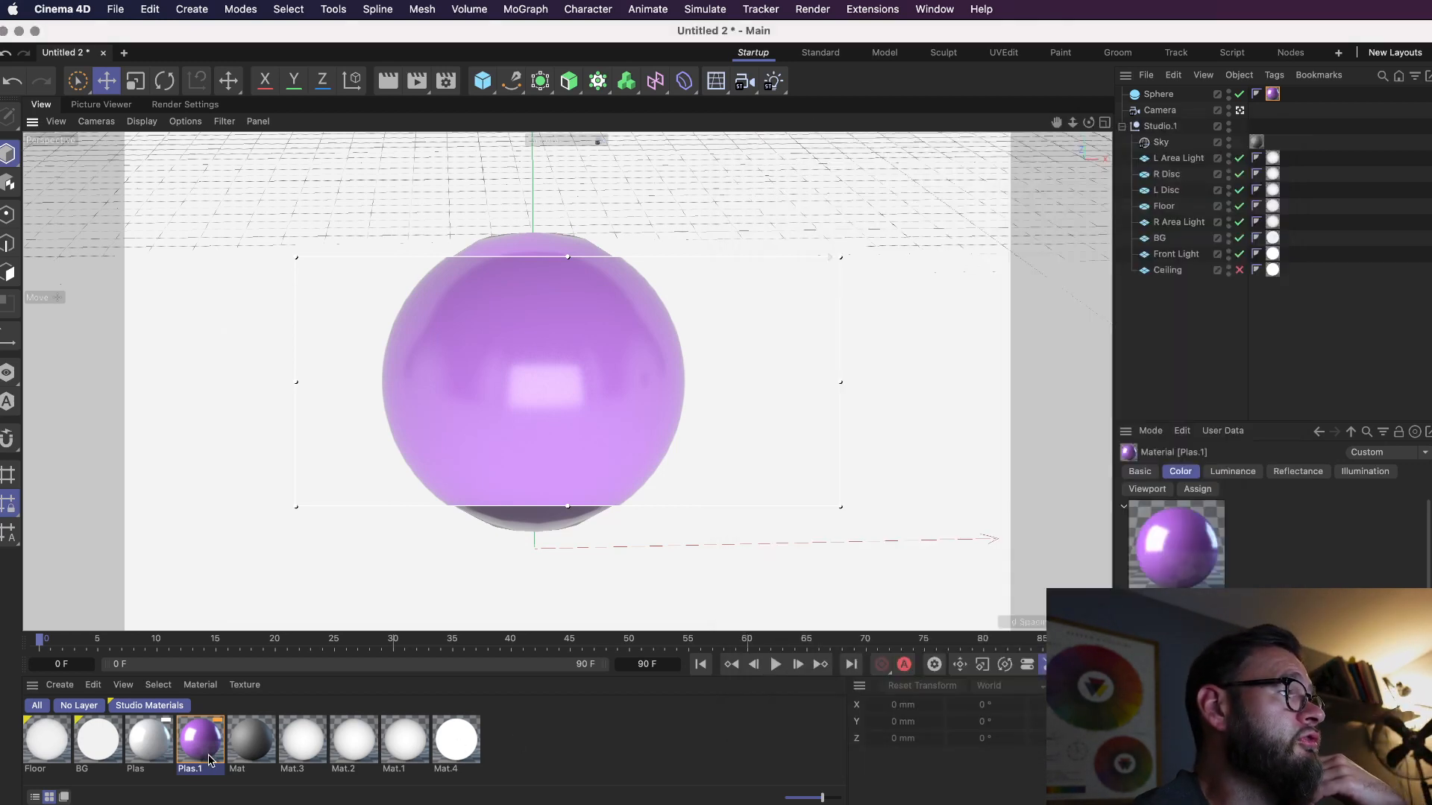
Duplicate the Plas.1 material and apply the copy to the Sphere object
key(super+c)
key(super+v)
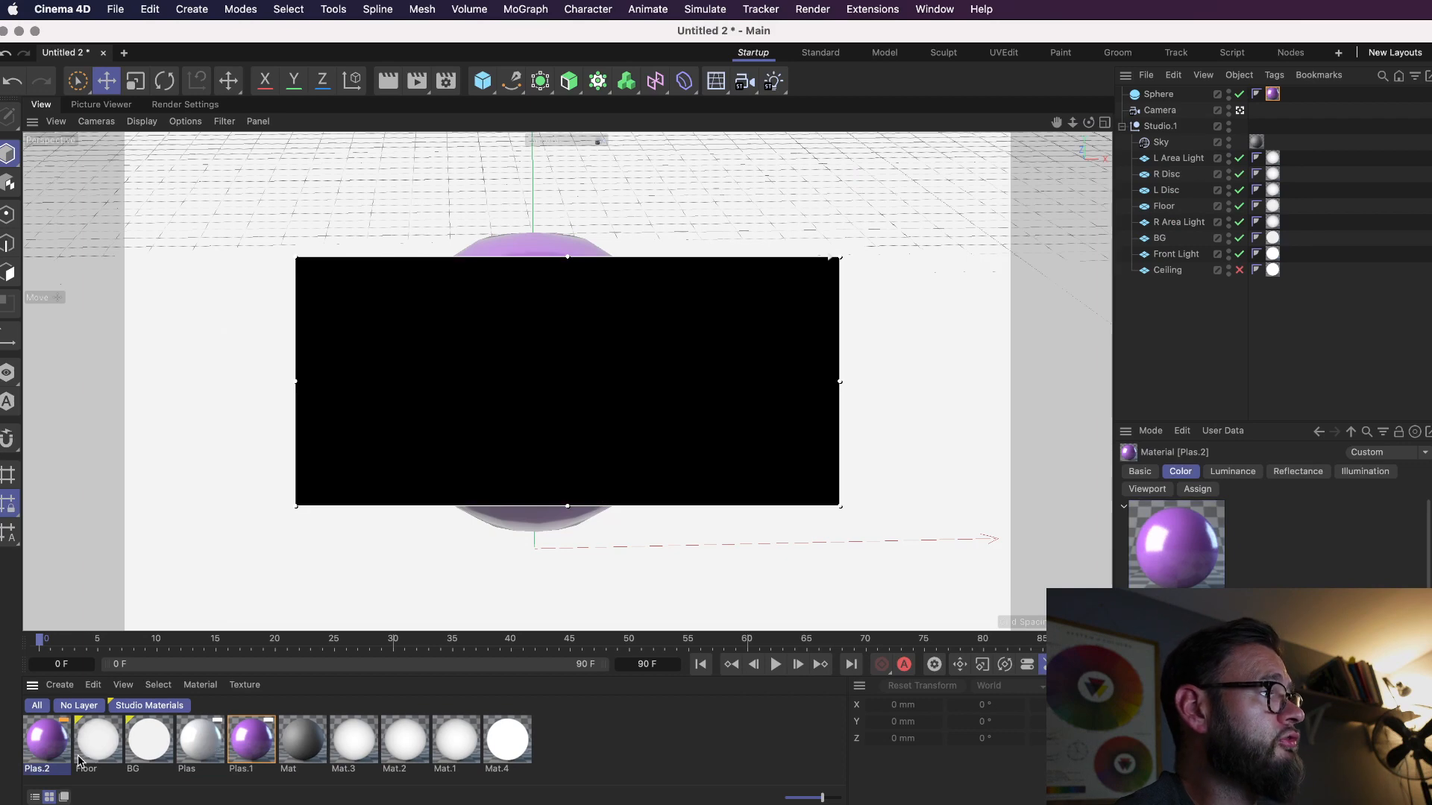
drag(56, 754, 1154, 94)
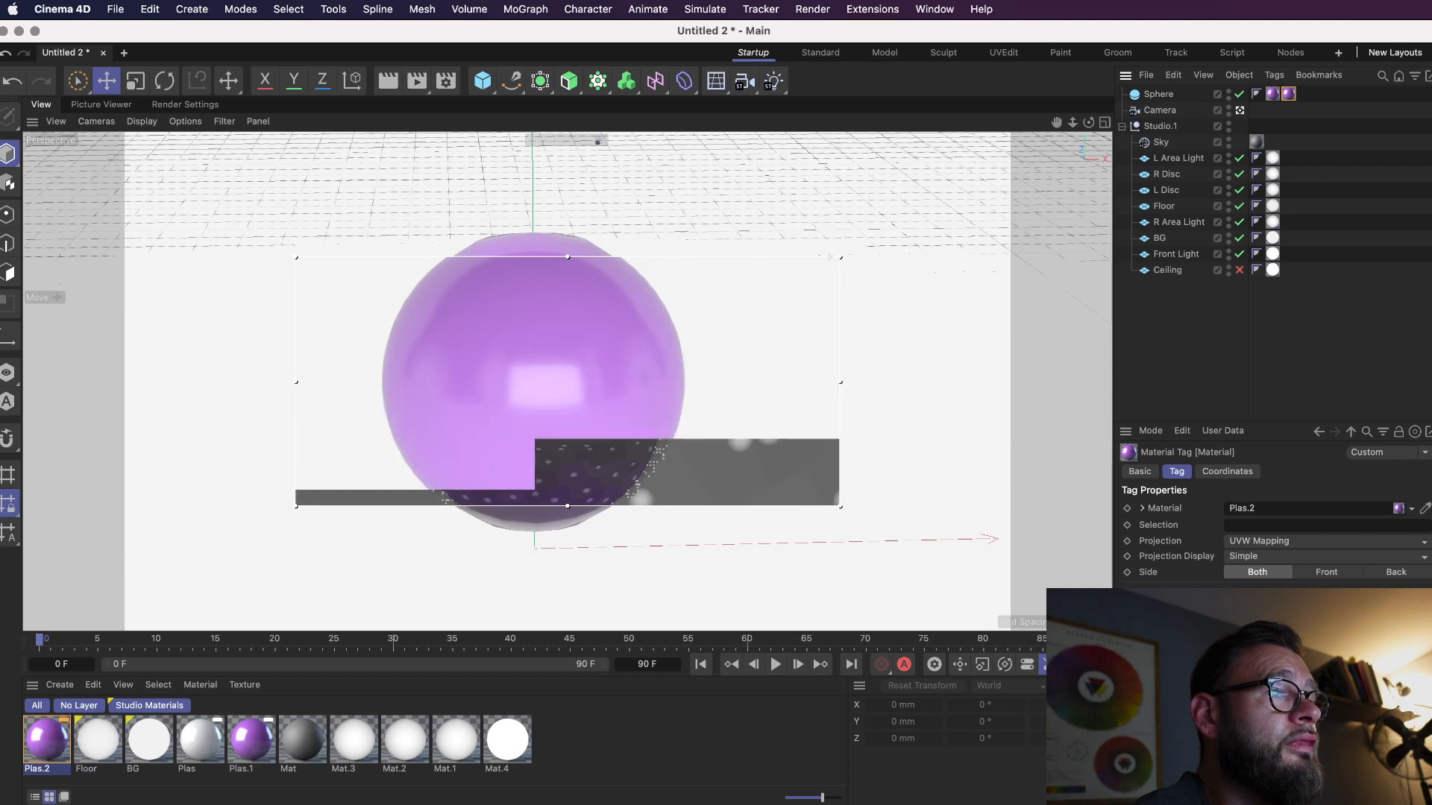
Change the color of the Plas.2 material to green in the Material Editor and close the editor
double_click(58, 742)
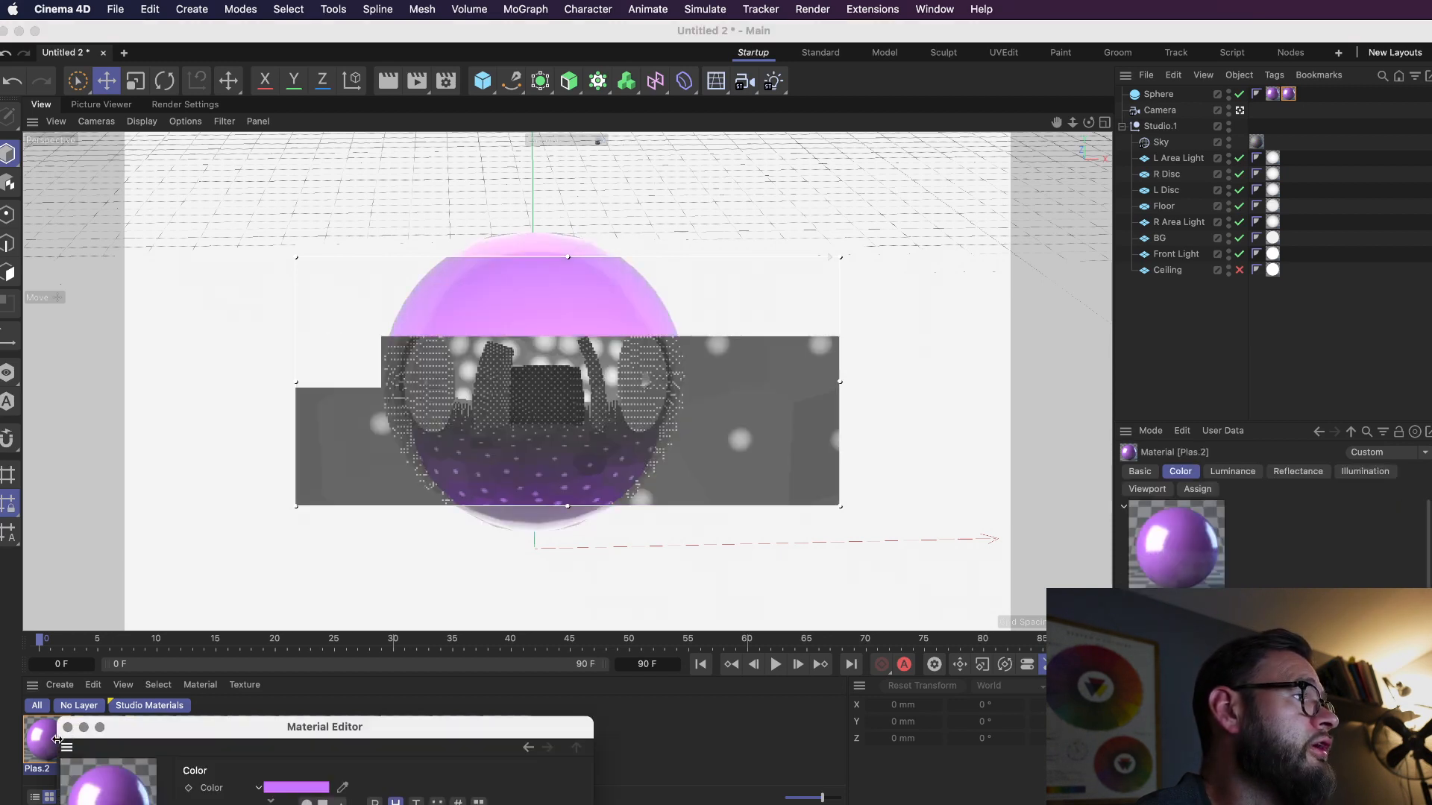
click(337, 804)
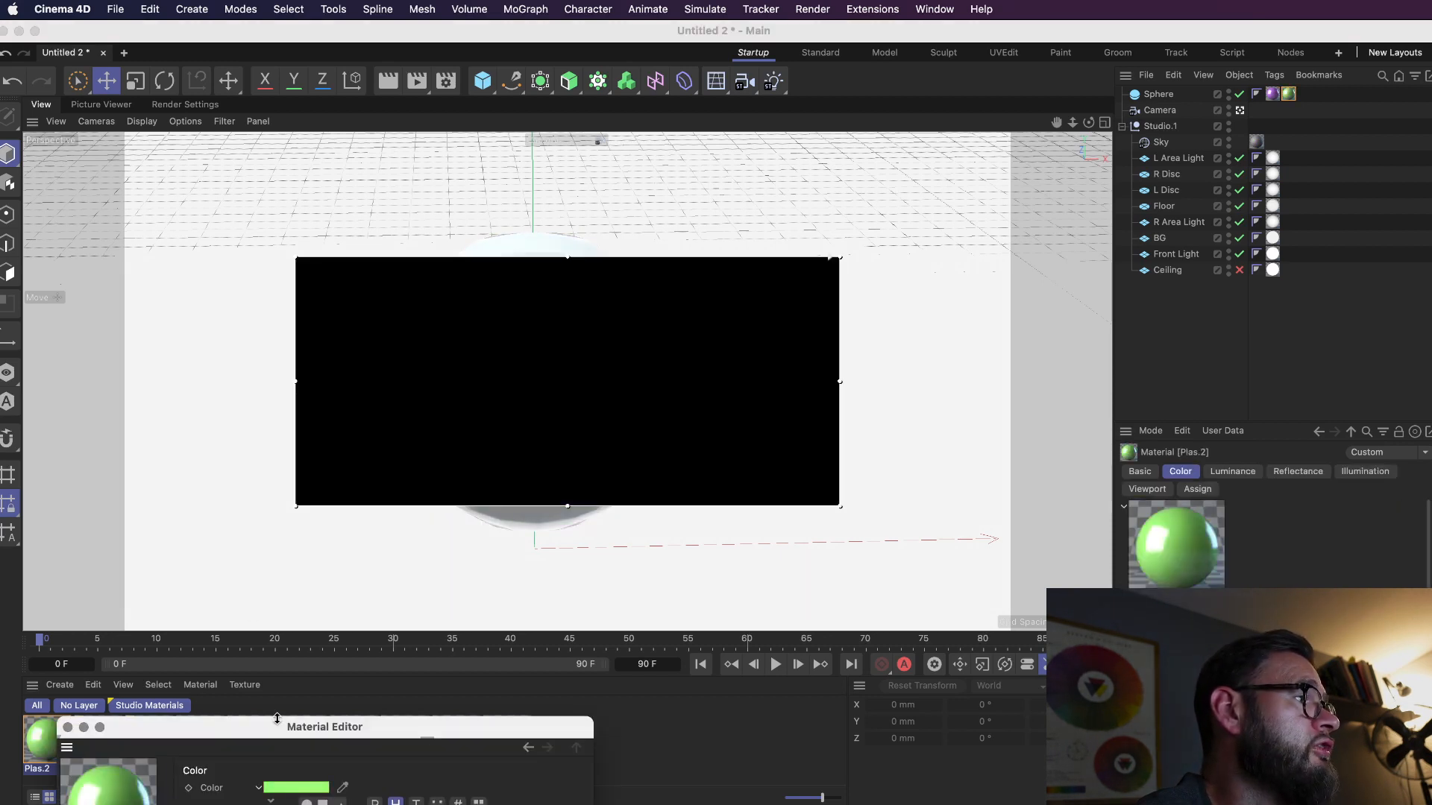
drag(240, 728, 1087, 590)
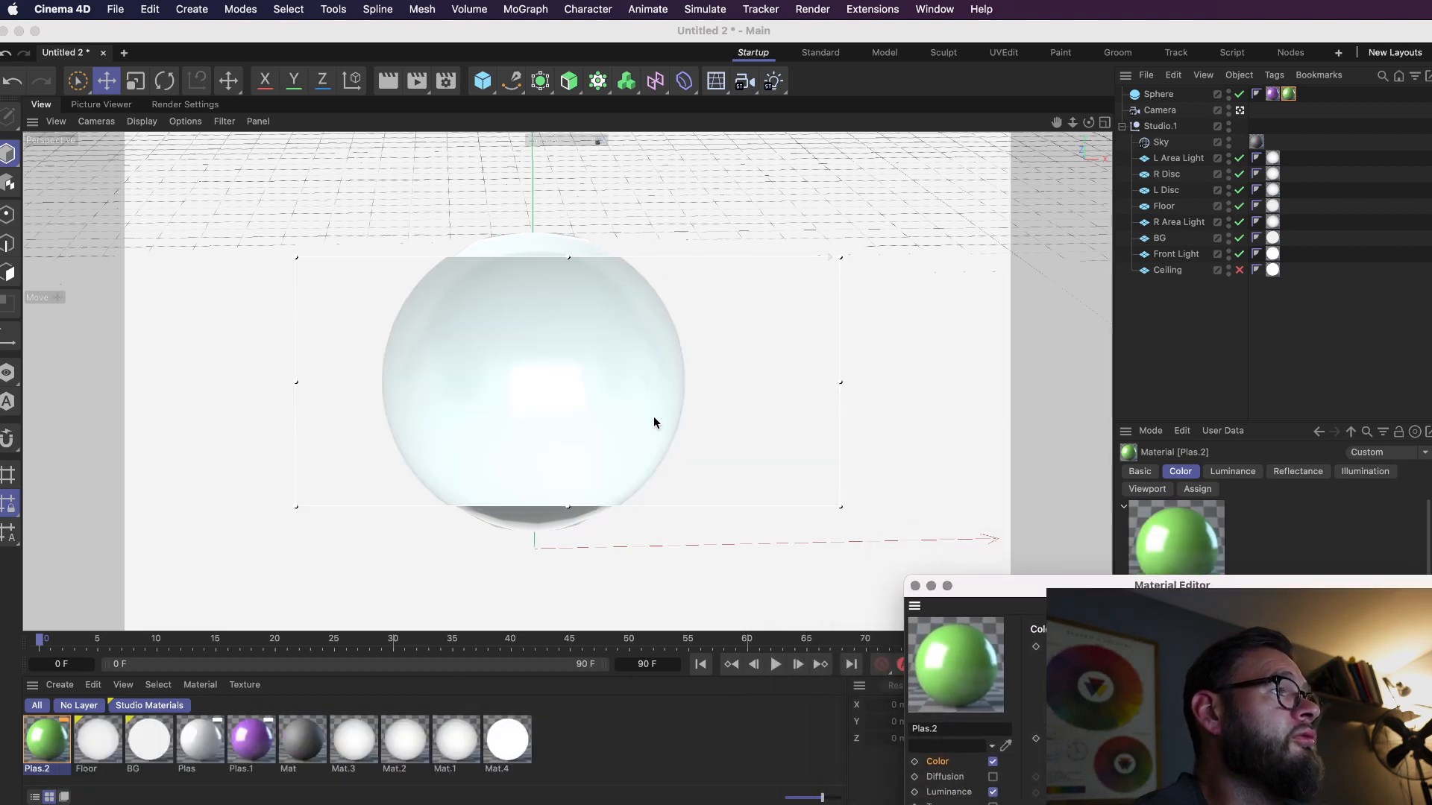
click(916, 586)
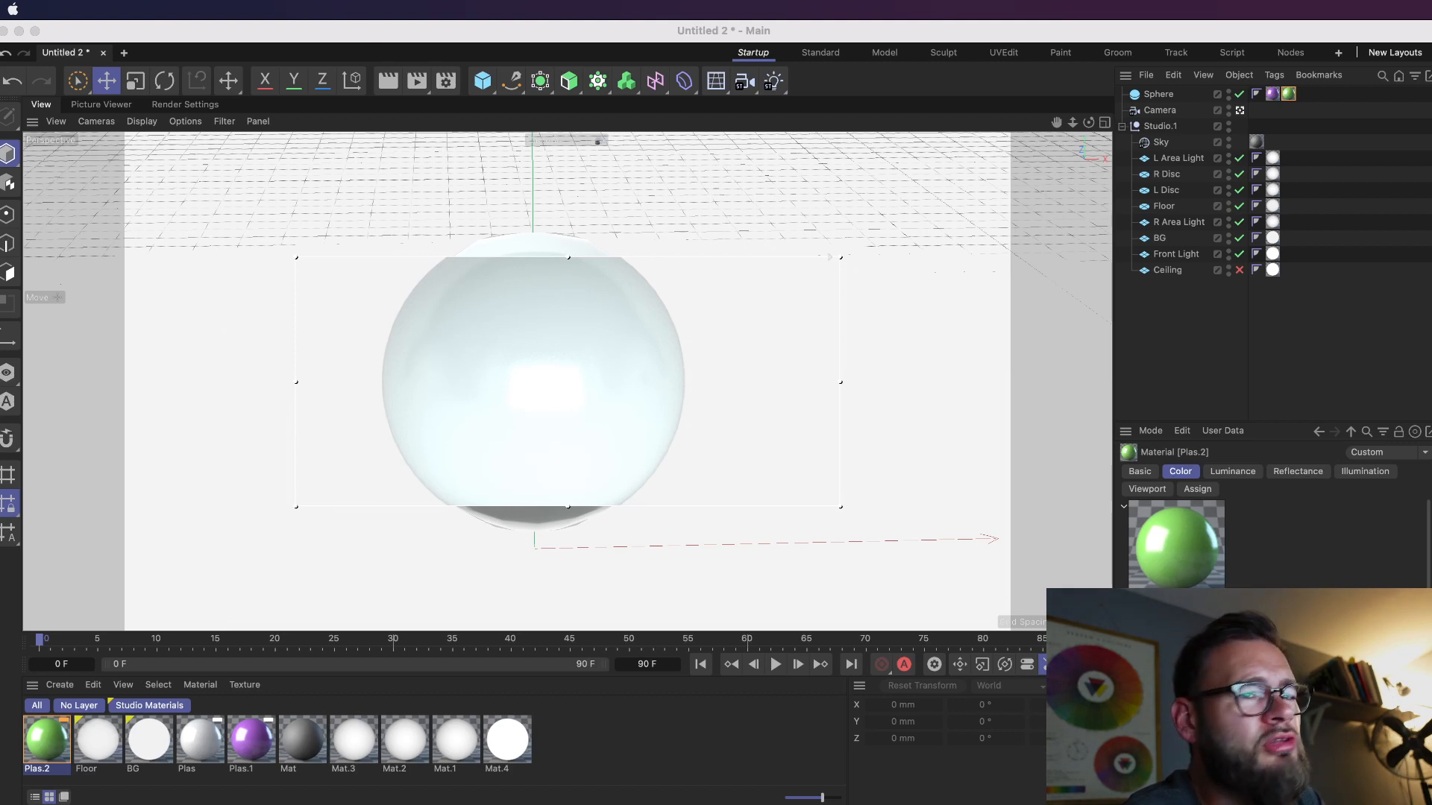
click(1054, 30)
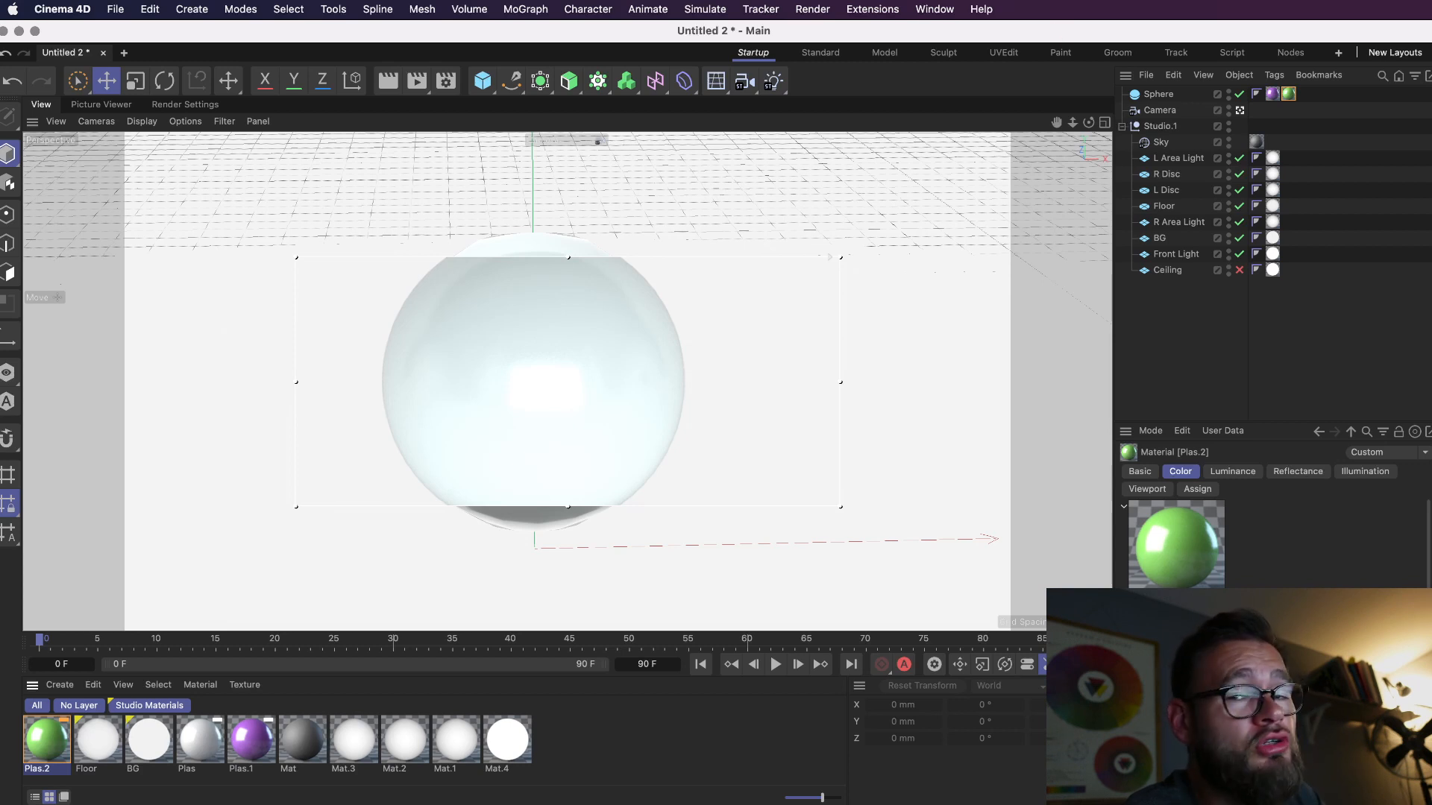
key(super+Tab)
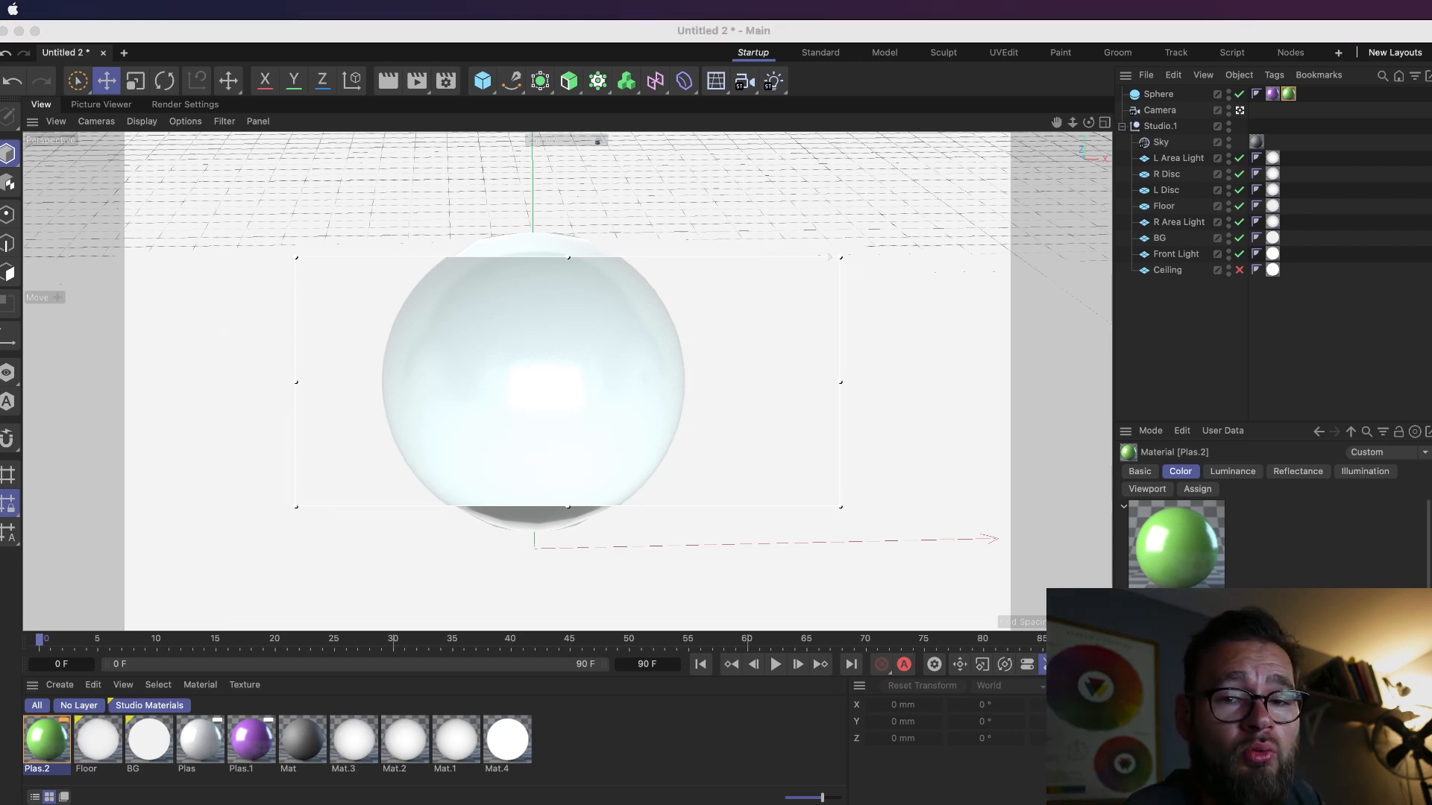